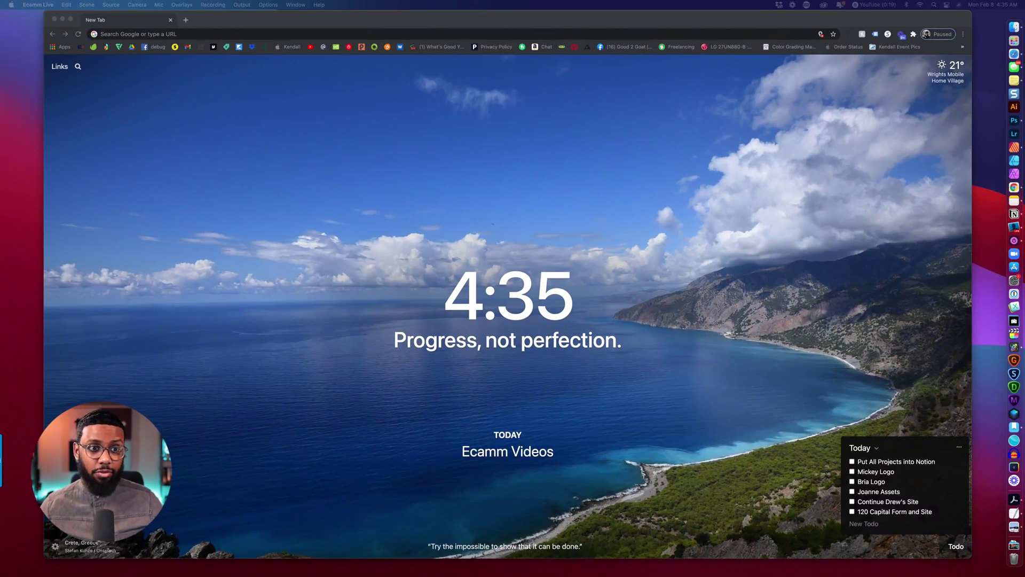
# Open Envato Elements Video Templates and search for 'lower thirds'
pyautogui.click(94, 47)
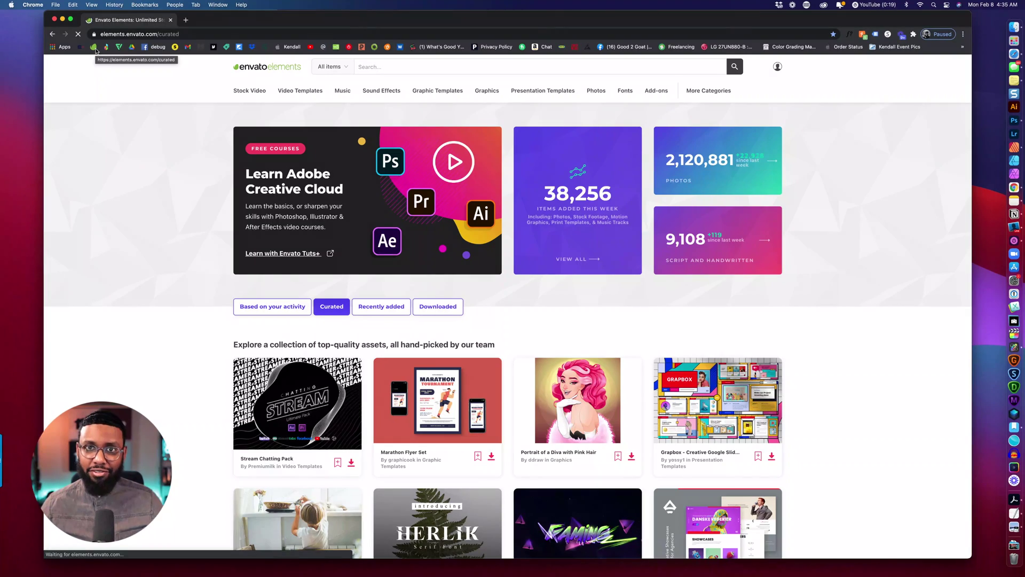
pyautogui.moveTo(297, 98)
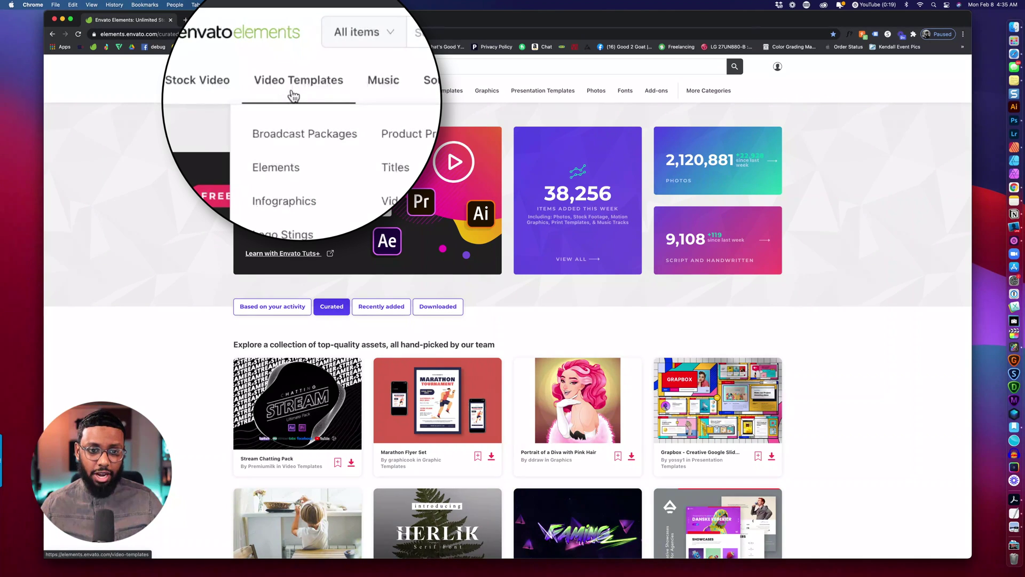
pyautogui.click(297, 95)
pyautogui.write('lower thirds')
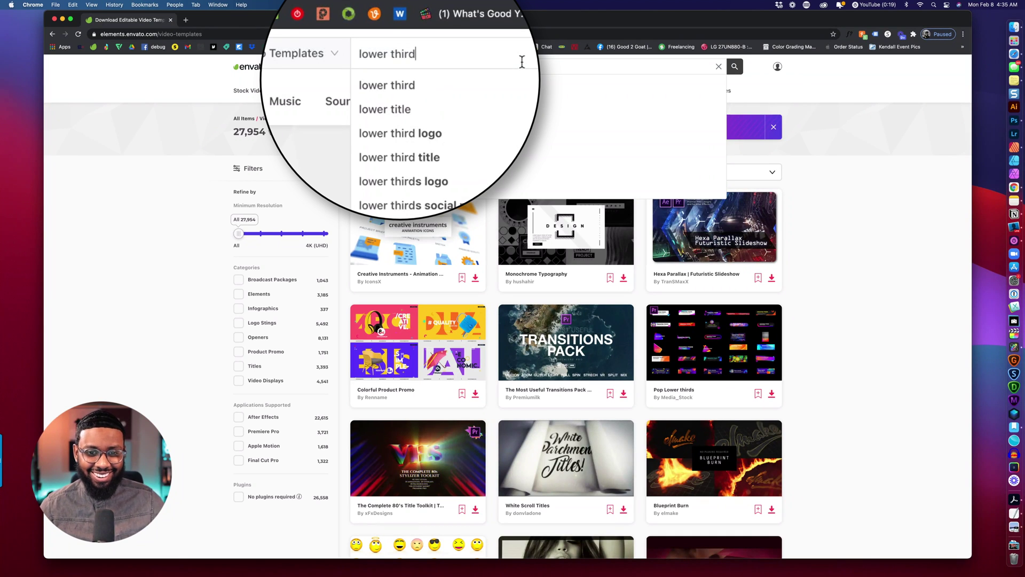
pyautogui.press('Return')
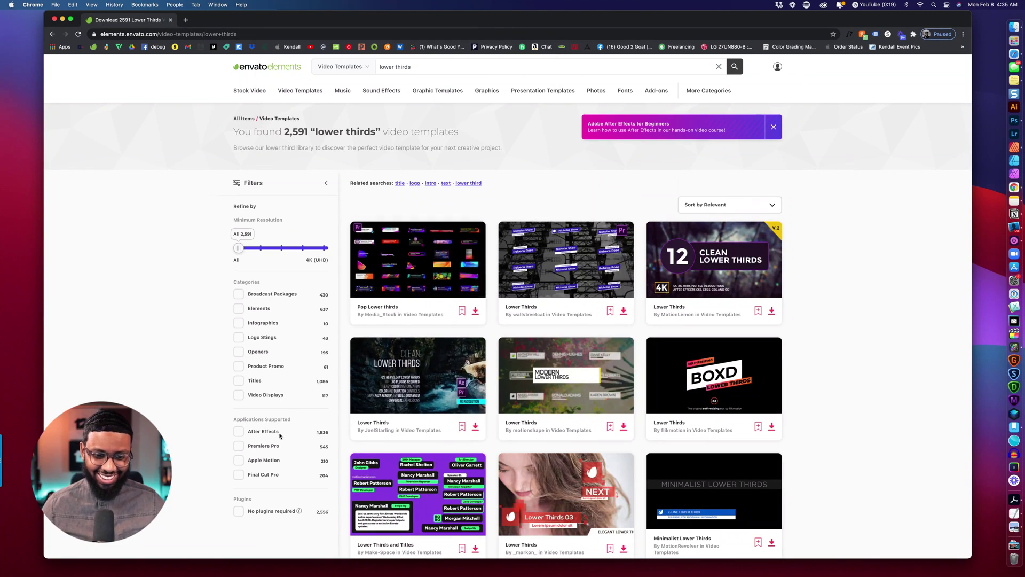
# Filter the results to Apple Motion (210) and open the 20 Creative Lower Thirds page
pyautogui.scroll(-1, 266, 438)
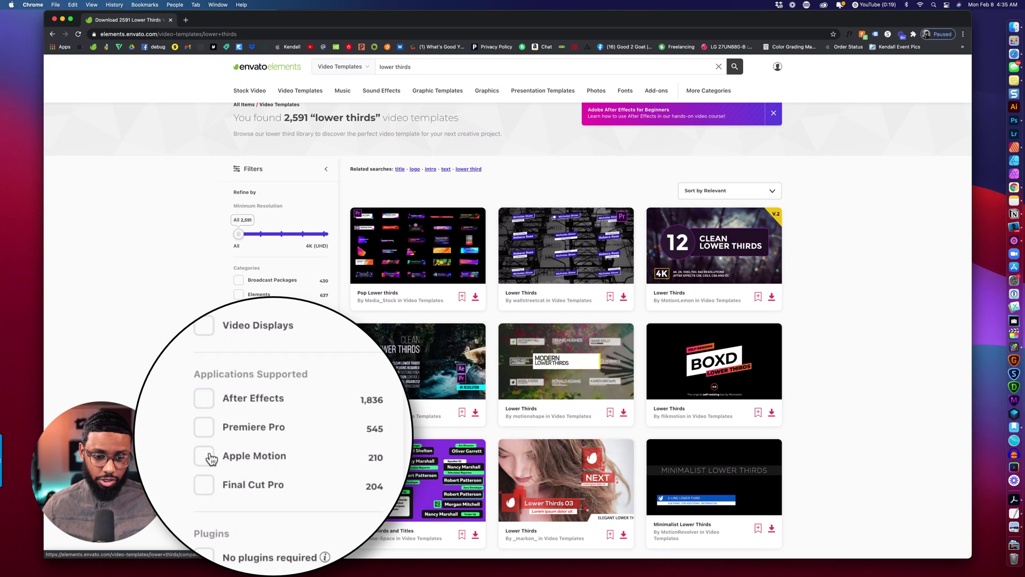
pyautogui.click(241, 447)
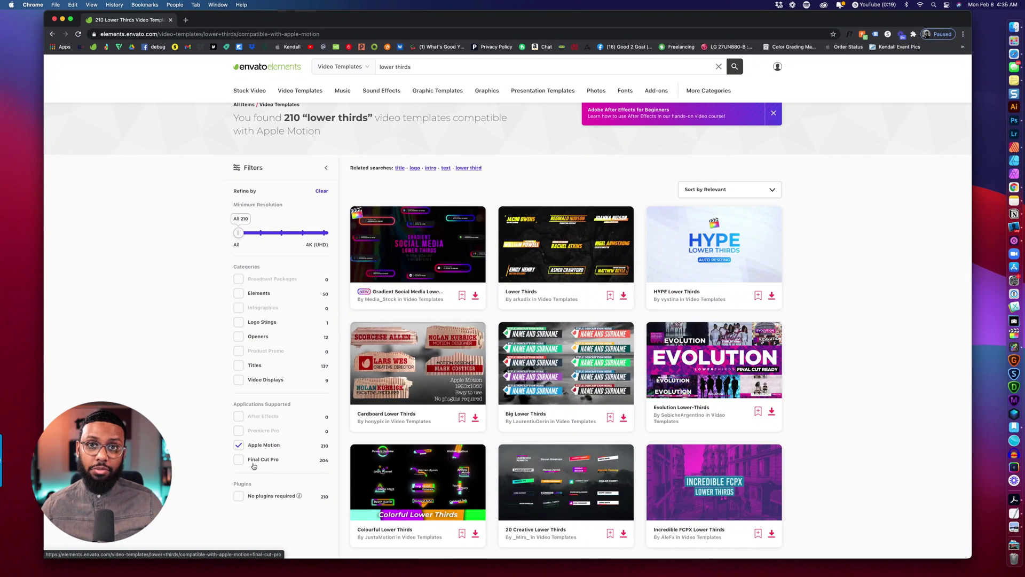
pyautogui.scroll(-3, 554, 340)
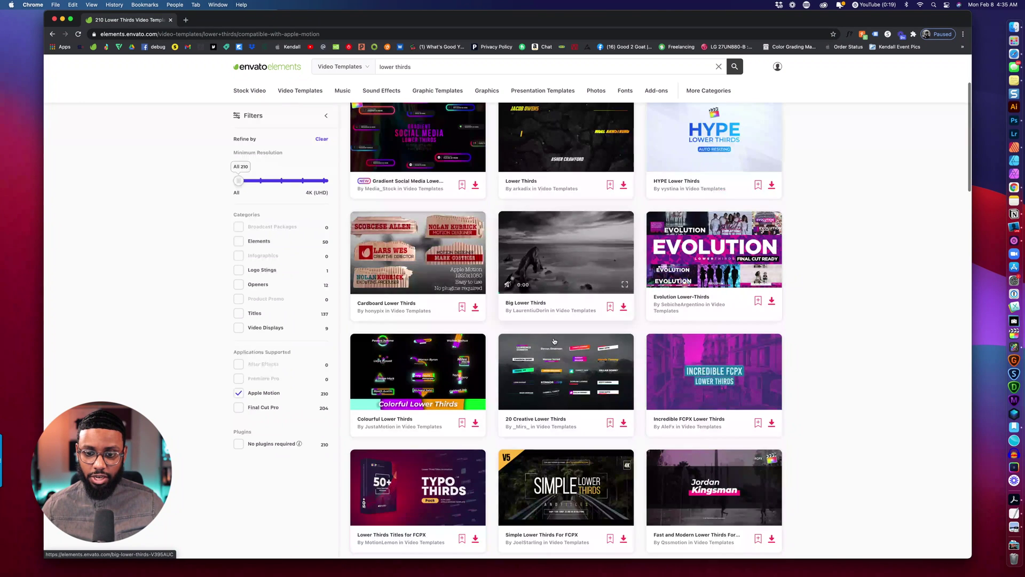
pyautogui.scroll(-2, 555, 331)
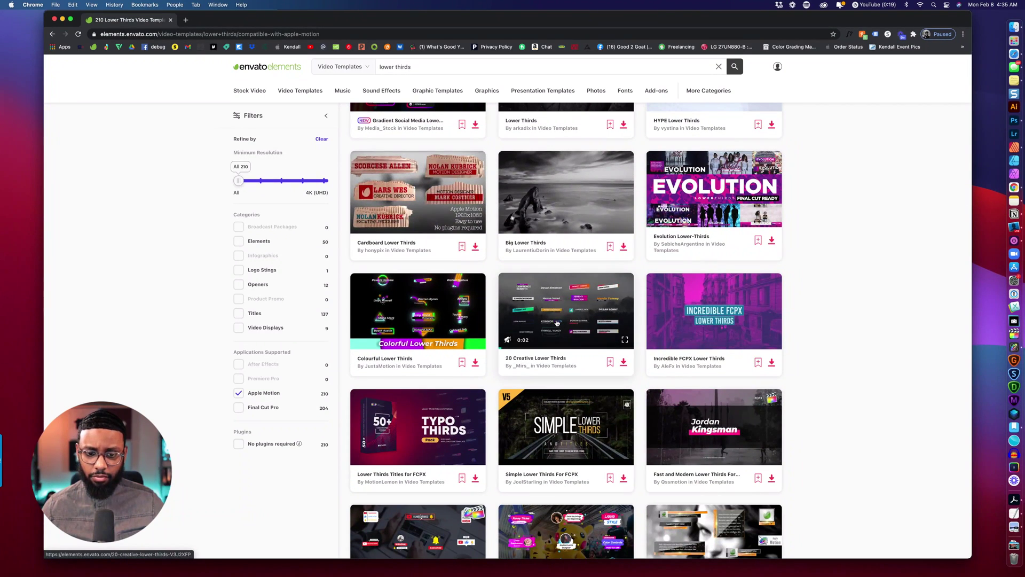
pyautogui.click(557, 323)
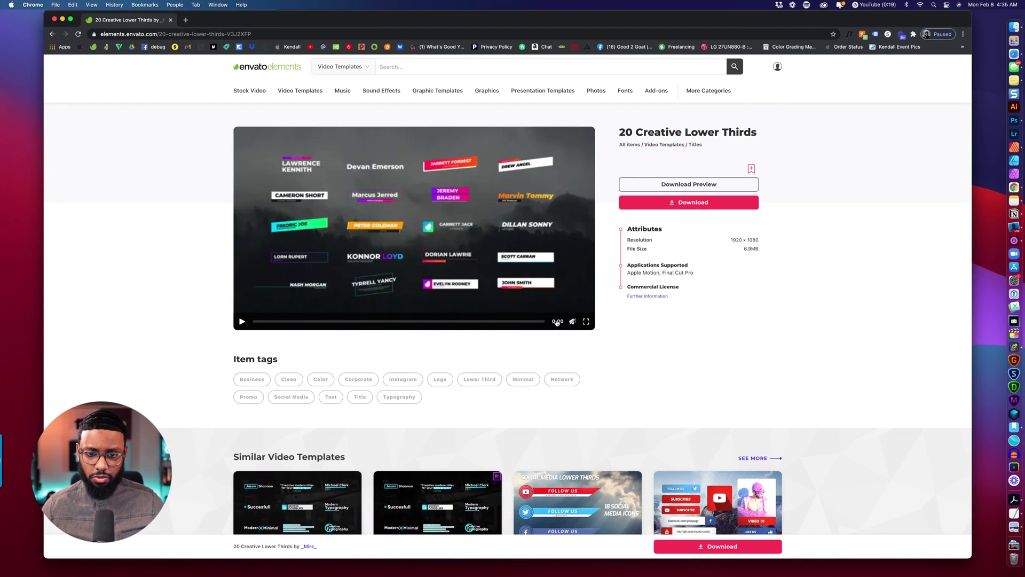
# Preview 20 Creative Lower Thirds, download it licensed to the Ecamm project, and extract the zip
pyautogui.click(242, 322)
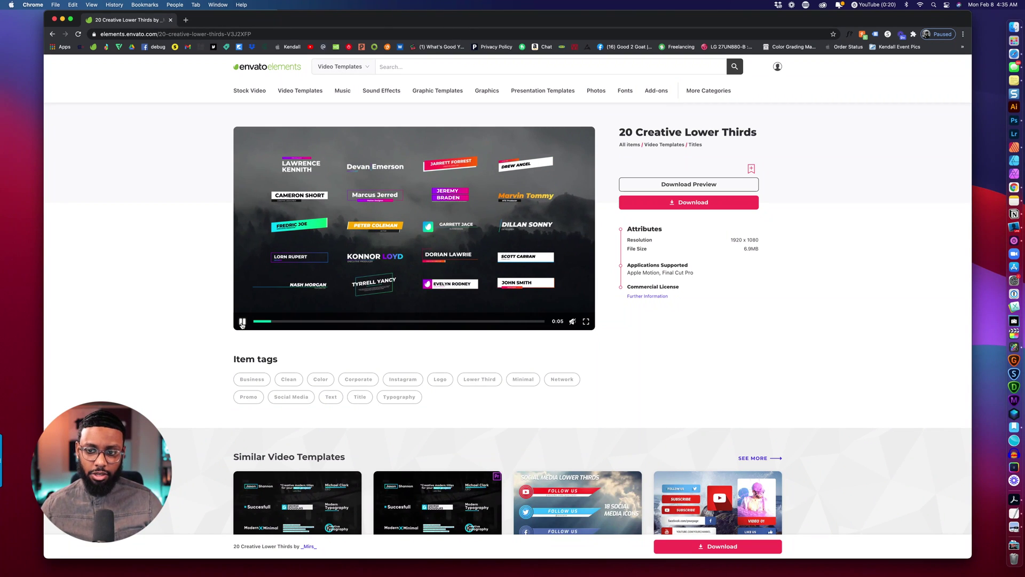
pyautogui.click(665, 205)
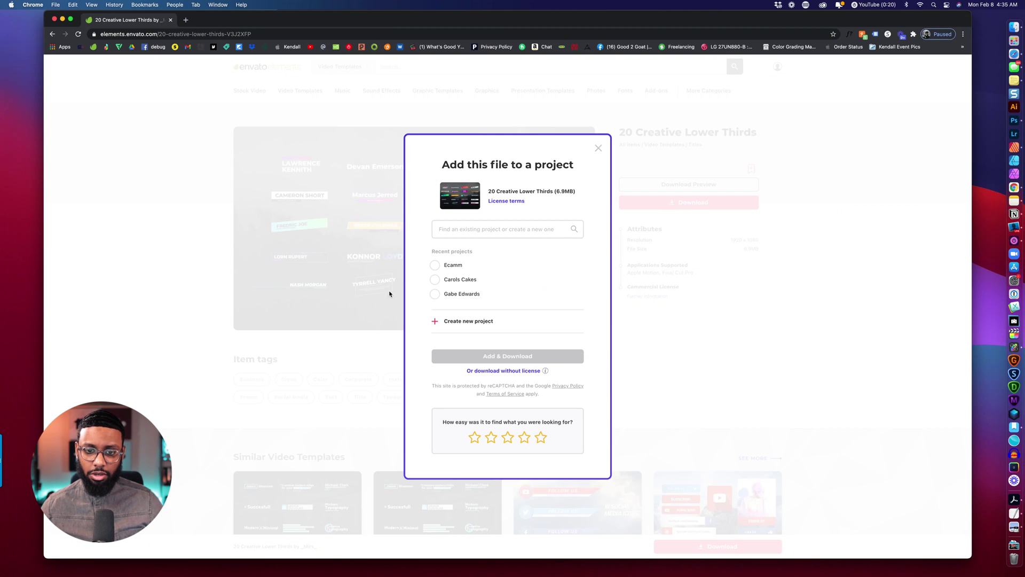
pyautogui.click(435, 265)
pyautogui.click(495, 355)
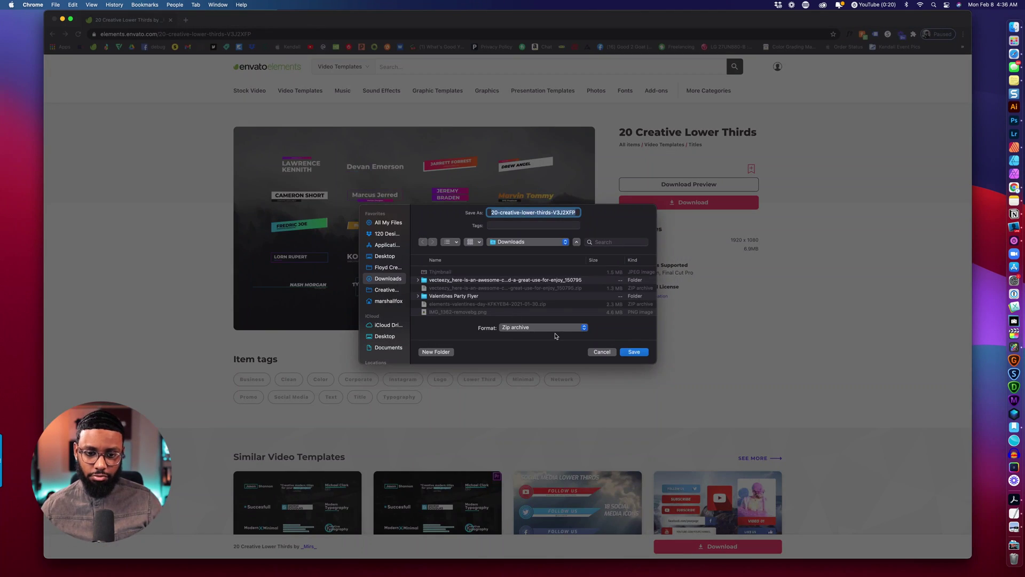
pyautogui.click(634, 352)
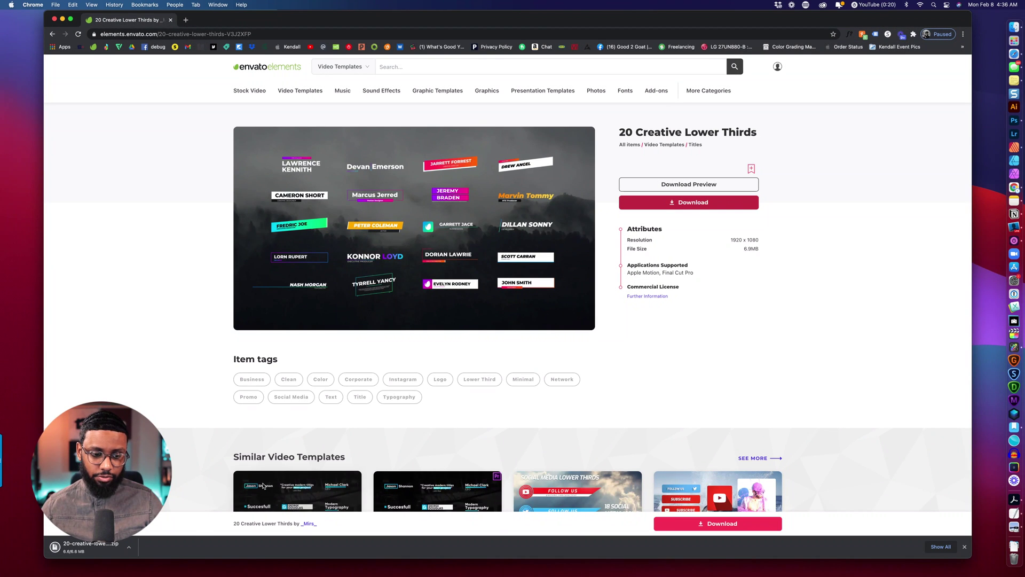
pyautogui.click(99, 546)
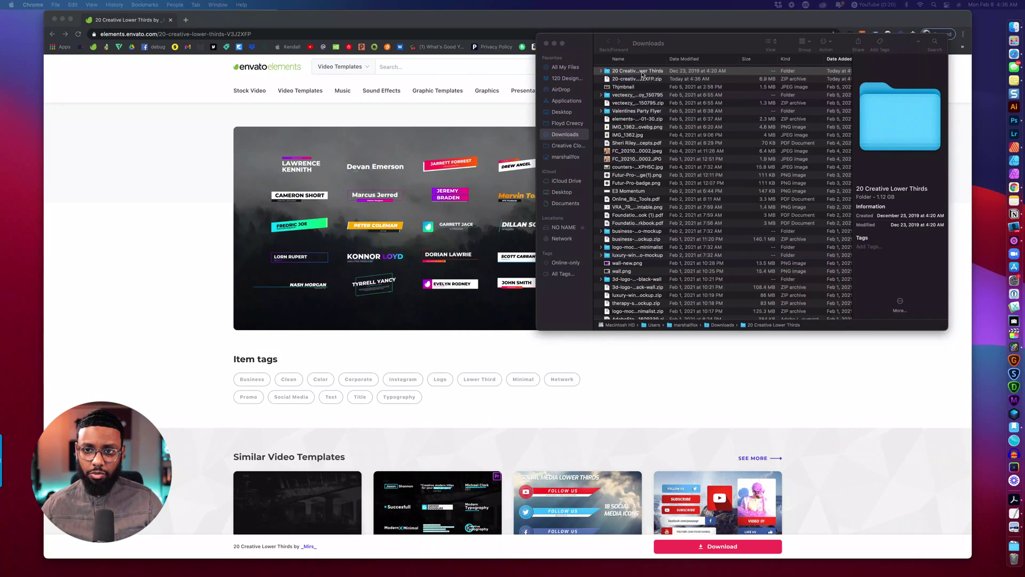
# Open the extracted 20 Creative Lower Thirds folder, center its window, and open Help.pdf
pyautogui.doubleClick(641, 73)
pyautogui.moveTo(667, 44); pyautogui.dragTo(403, 94)
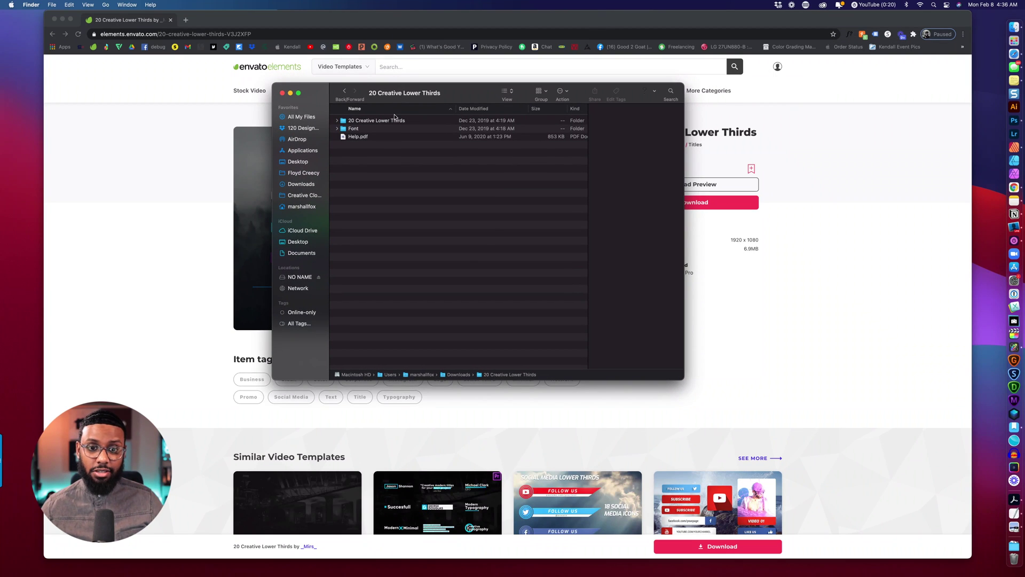
pyautogui.doubleClick(359, 137)
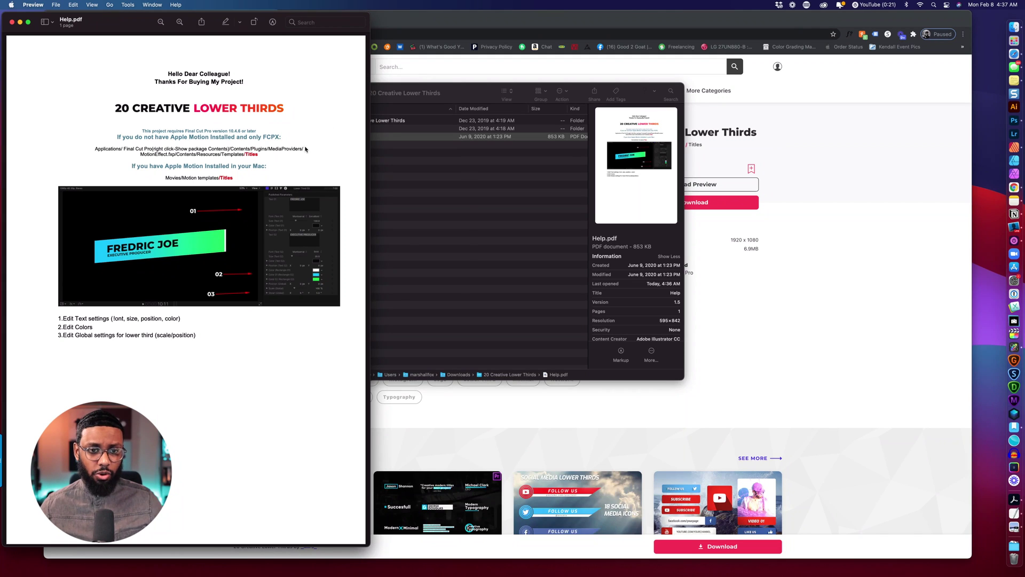
# Read the Final Cut Pro and Apple Motion install paths in Help.pdf, then Spotlight-search 'motion templates'
pyautogui.moveTo(411, 189); pyautogui.dragTo(141, 176)
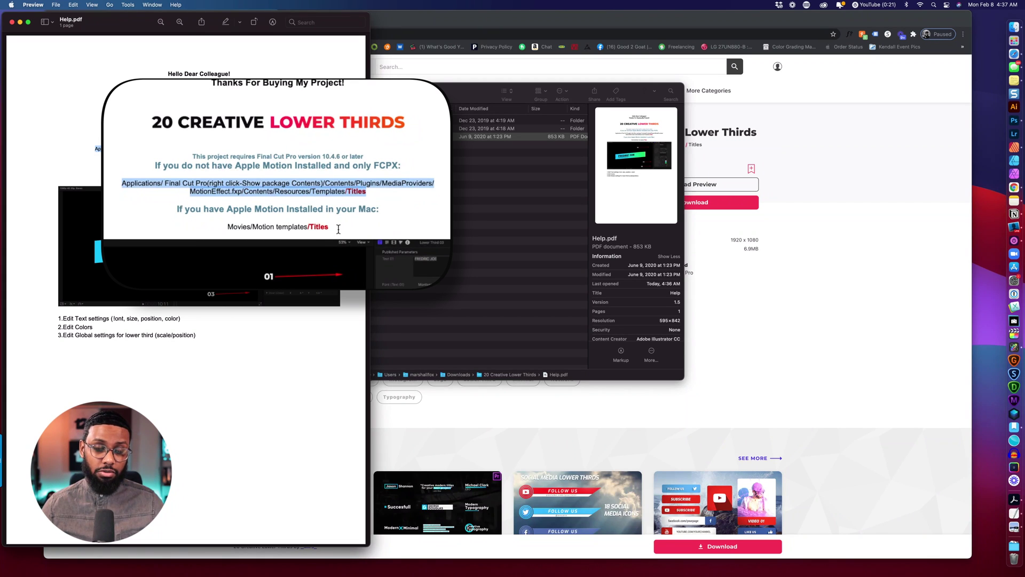
pyautogui.moveTo(338, 228); pyautogui.dragTo(224, 229)
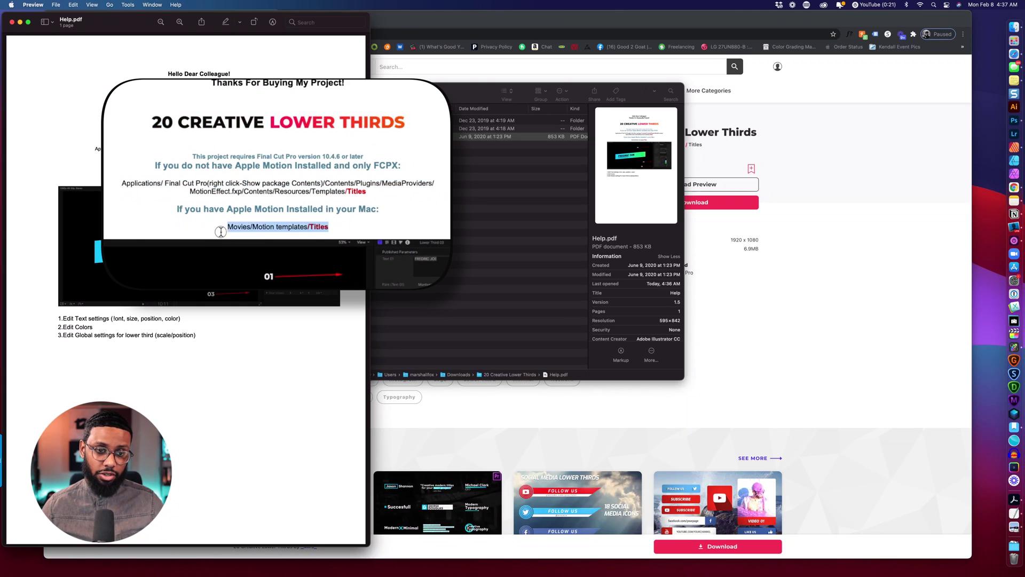
pyautogui.click(256, 182)
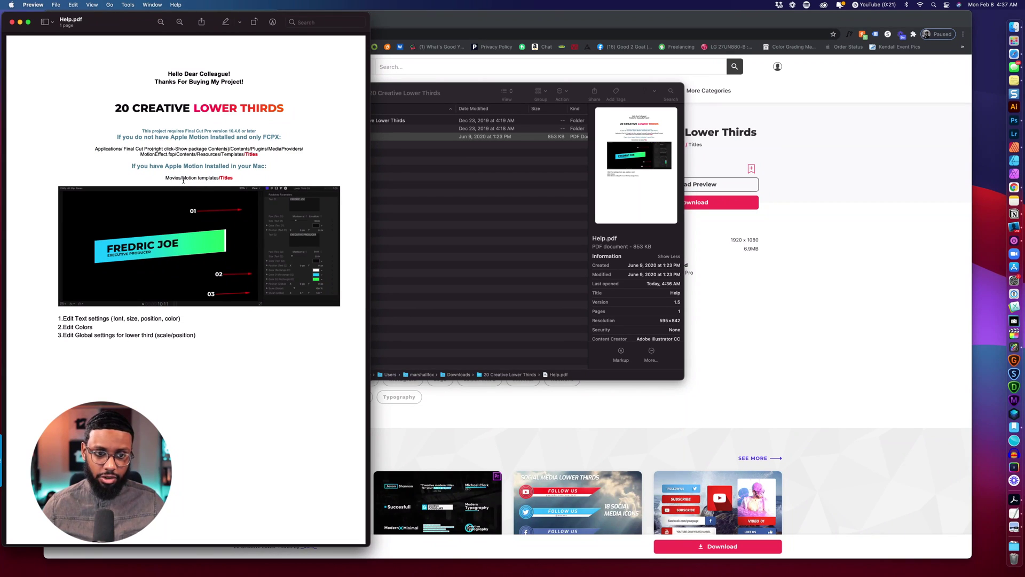
pyautogui.click(940, 6)
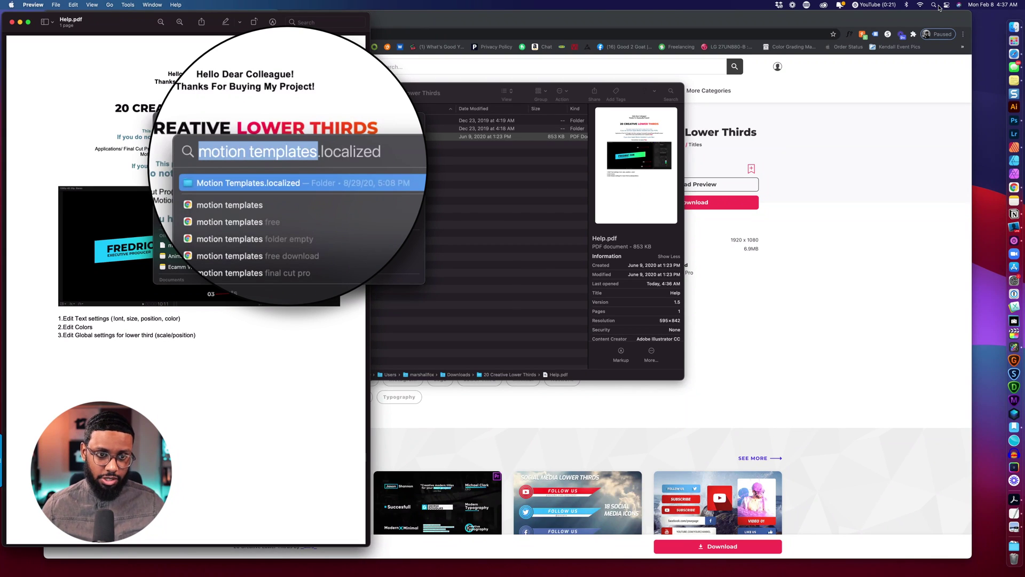
# Move the 20 Creative Lower Thirds folder into Motion Templates/Titles
pyautogui.press('Escape')
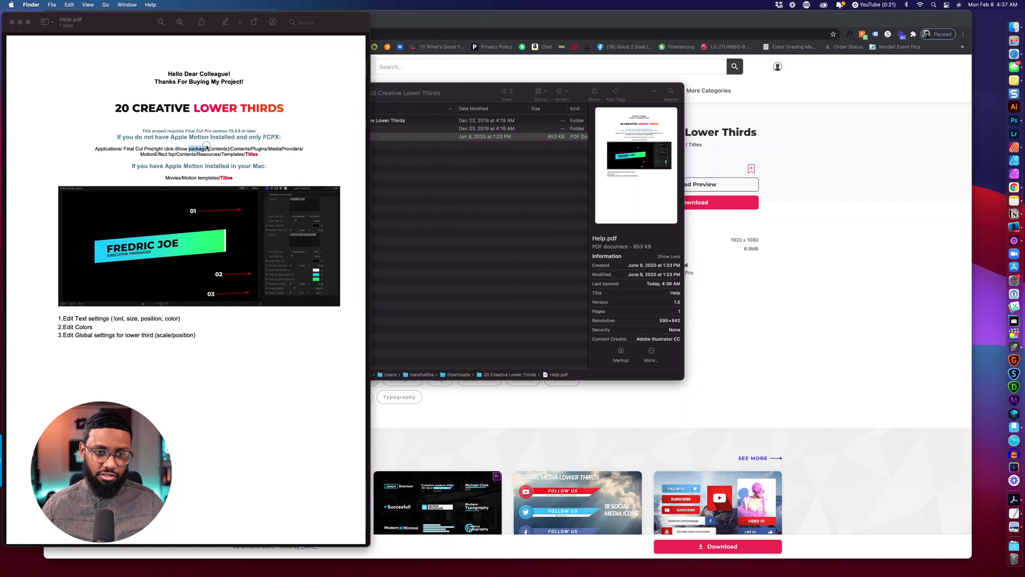
pyautogui.moveTo(397, 160); pyautogui.dragTo(641, 87)
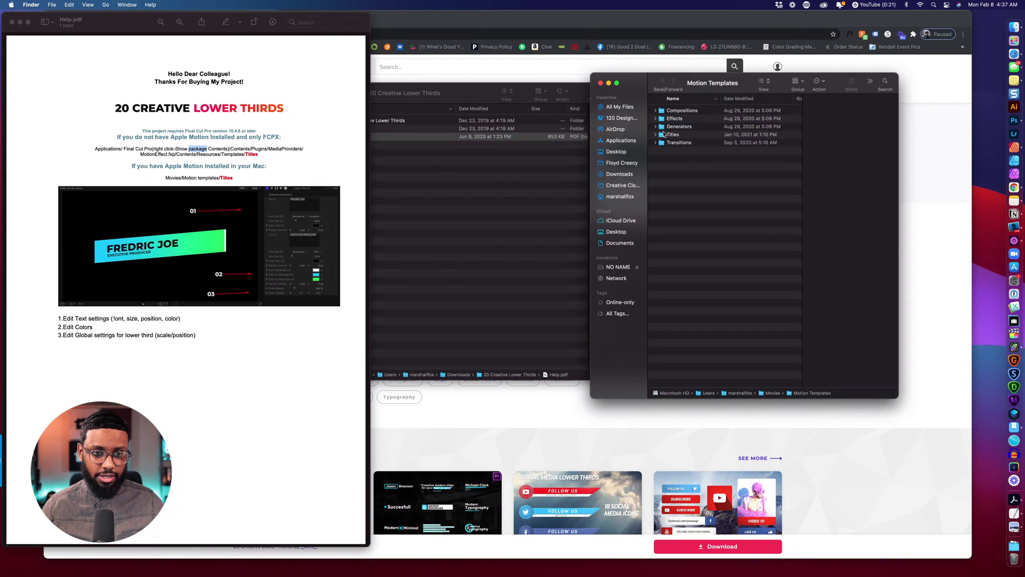
pyautogui.click(407, 178)
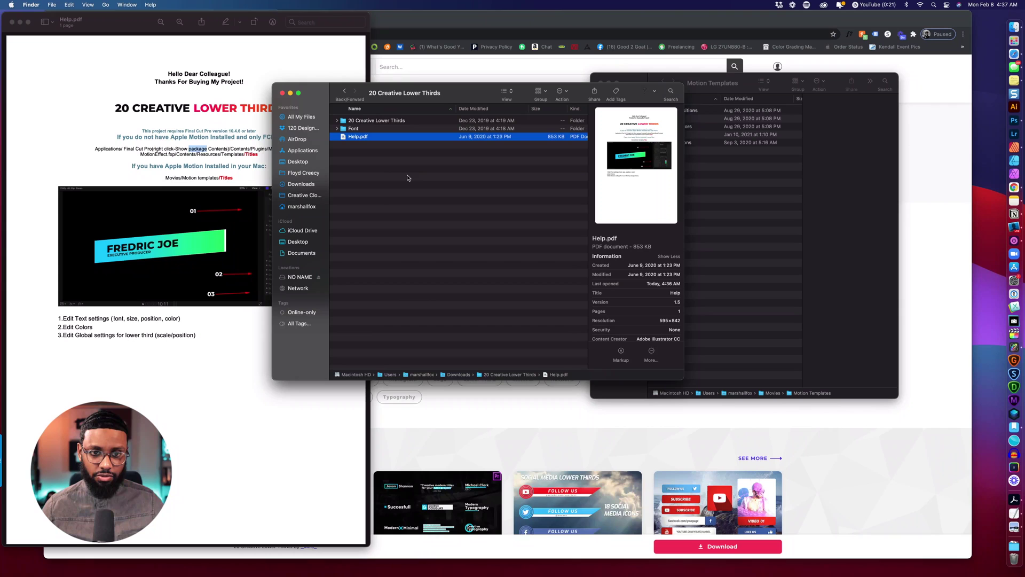
pyautogui.click(367, 121)
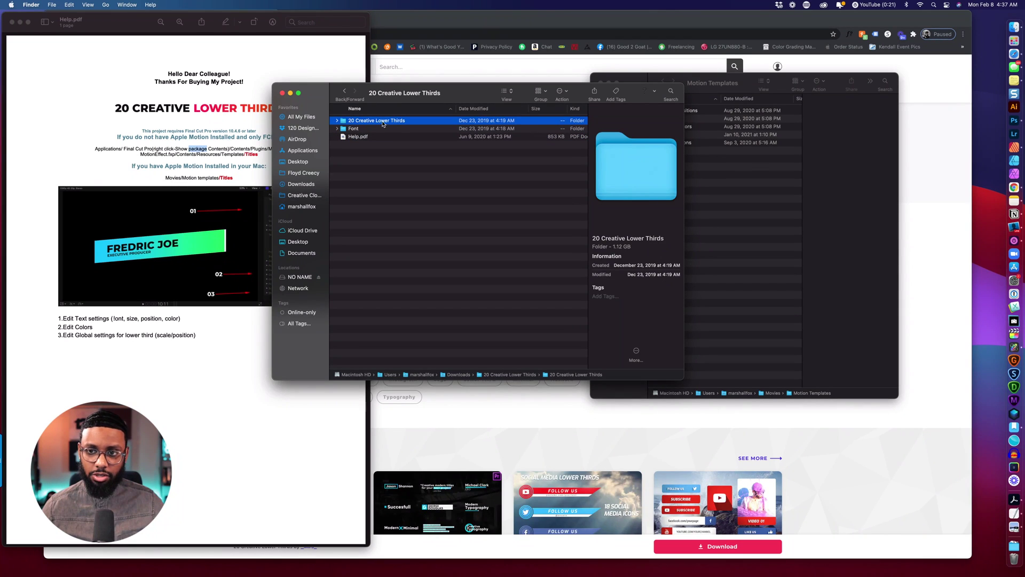
pyautogui.moveTo(740, 86); pyautogui.dragTo(788, 82)
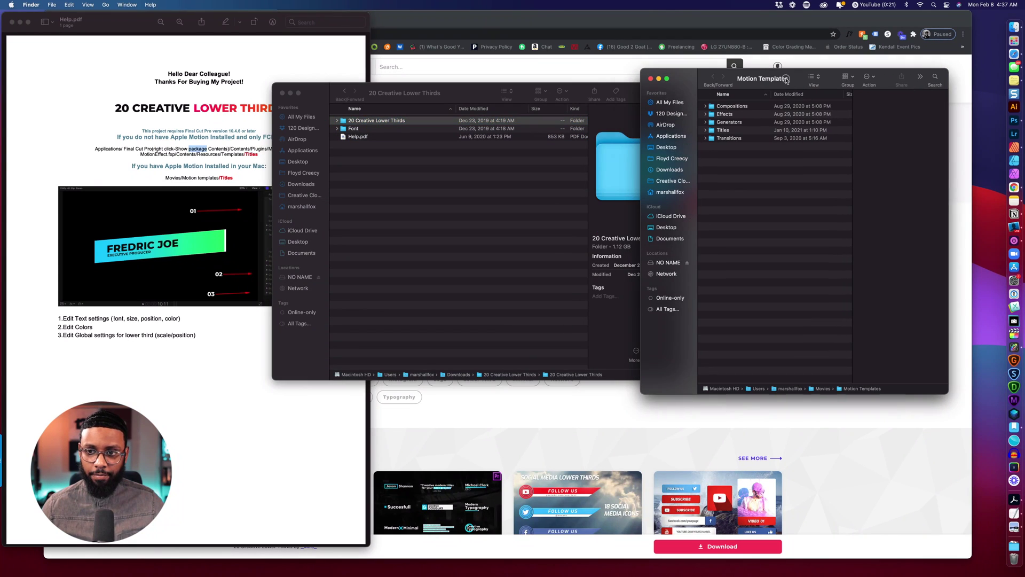
pyautogui.click(732, 131)
pyautogui.moveTo(377, 123); pyautogui.dragTo(727, 134)
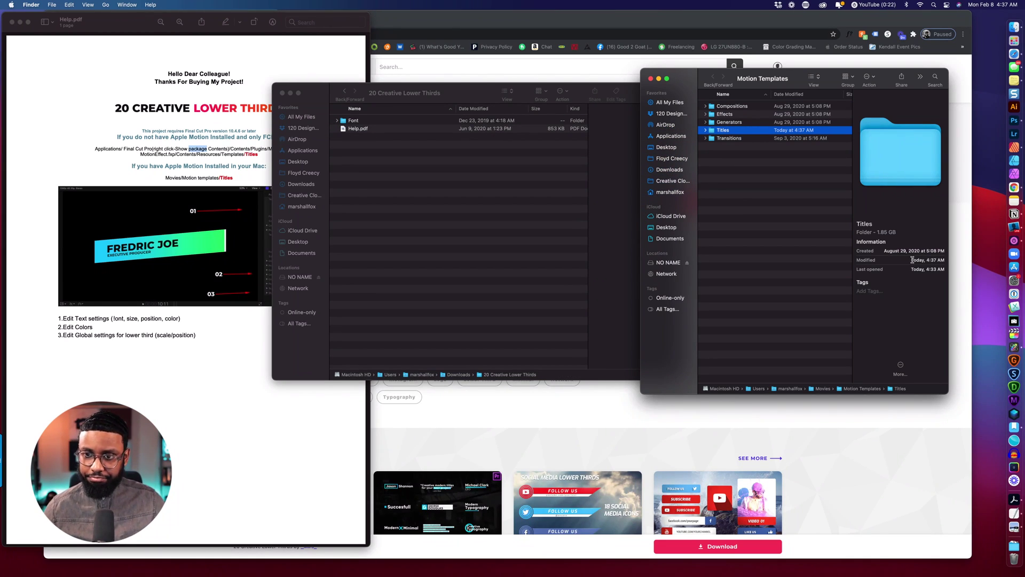
# Hide Motion's open windows and launch Apple Motion from the Dock
pyautogui.rightClick(1013, 346)
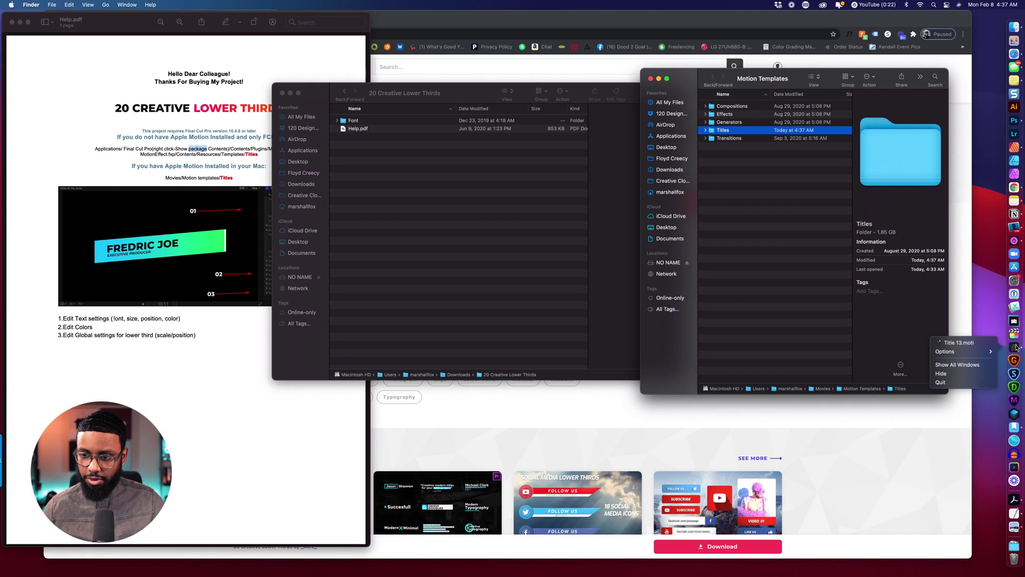
pyautogui.click(974, 375)
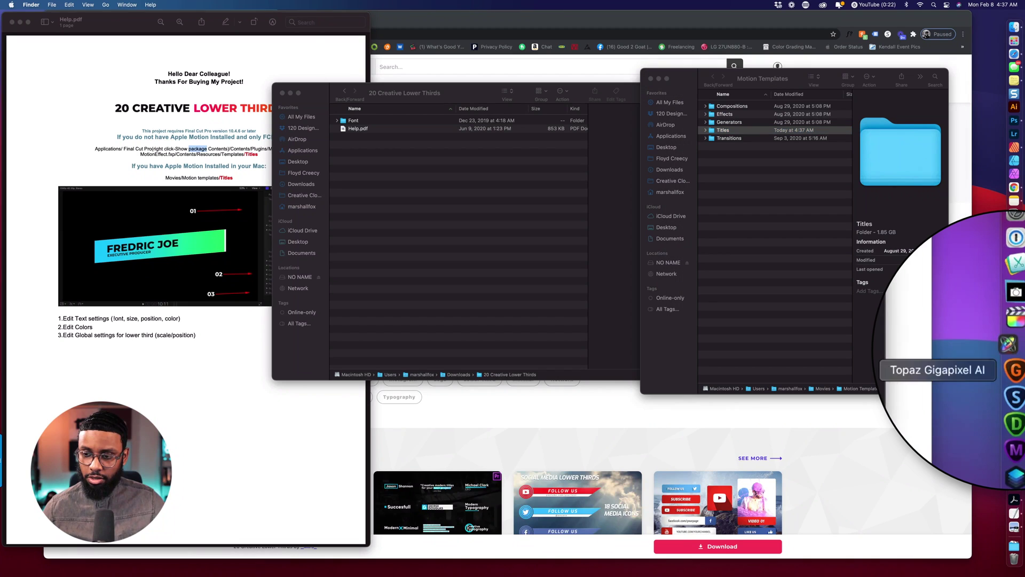
pyautogui.click(1014, 346)
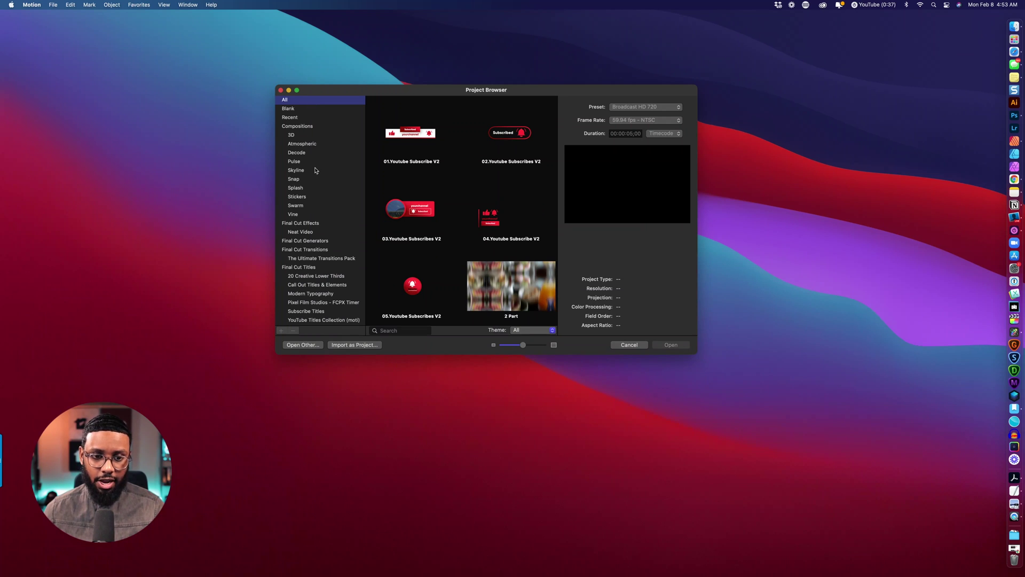
# Pick 20 Creative Lower Thirds in the Project Browser and open the Lower Third 11 template
pyautogui.scroll(-1, 317, 170)
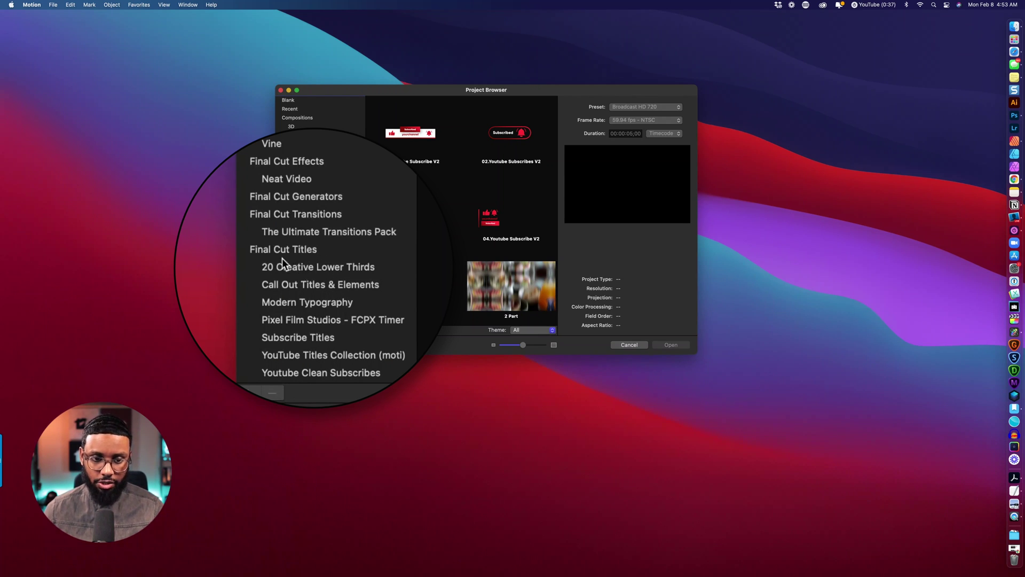
pyautogui.click(351, 271)
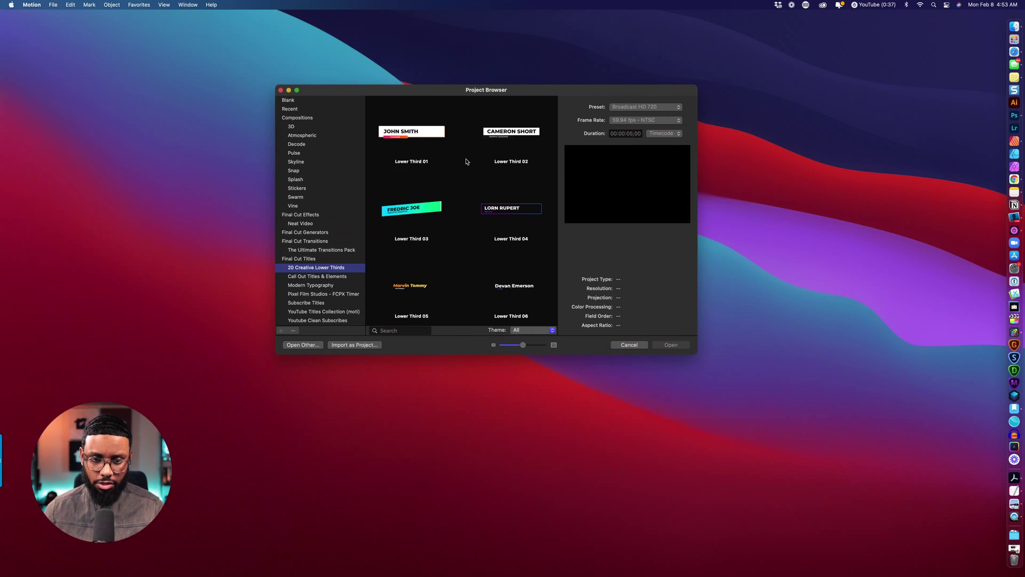
pyautogui.scroll(-5, 482, 187)
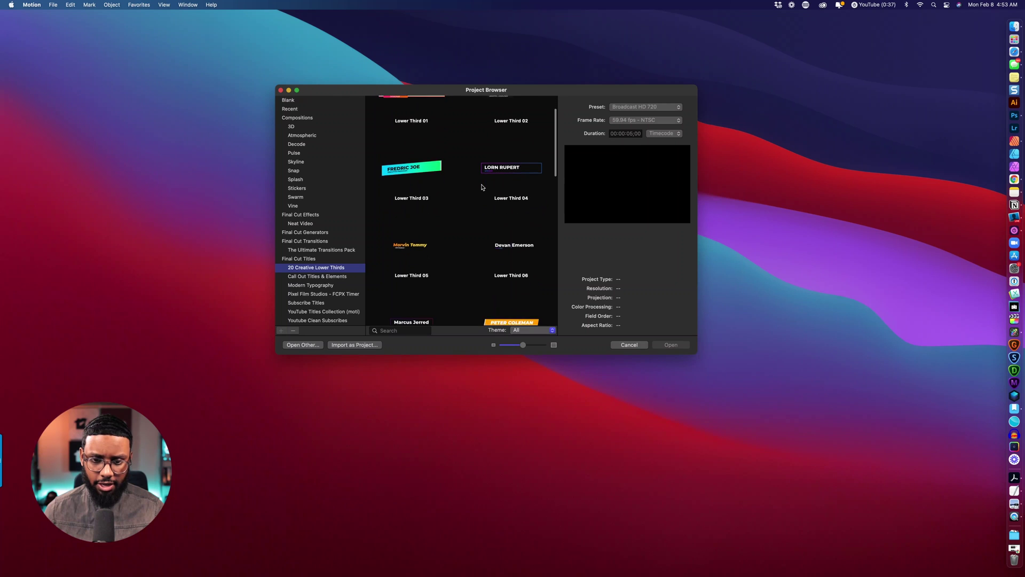
pyautogui.scroll(-5, 482, 187)
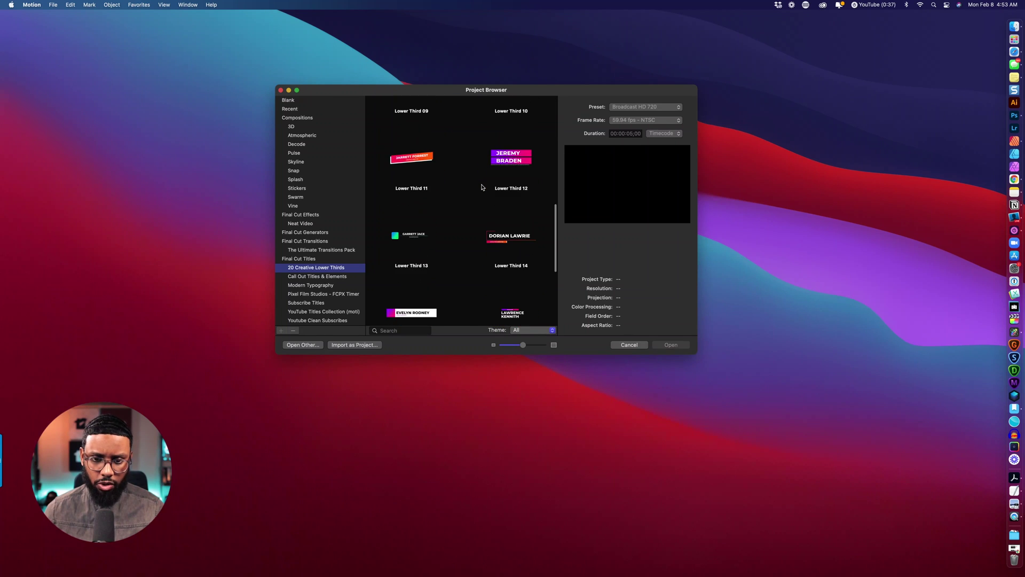
pyautogui.scroll(-2, 482, 187)
pyautogui.scroll(2, 419, 169)
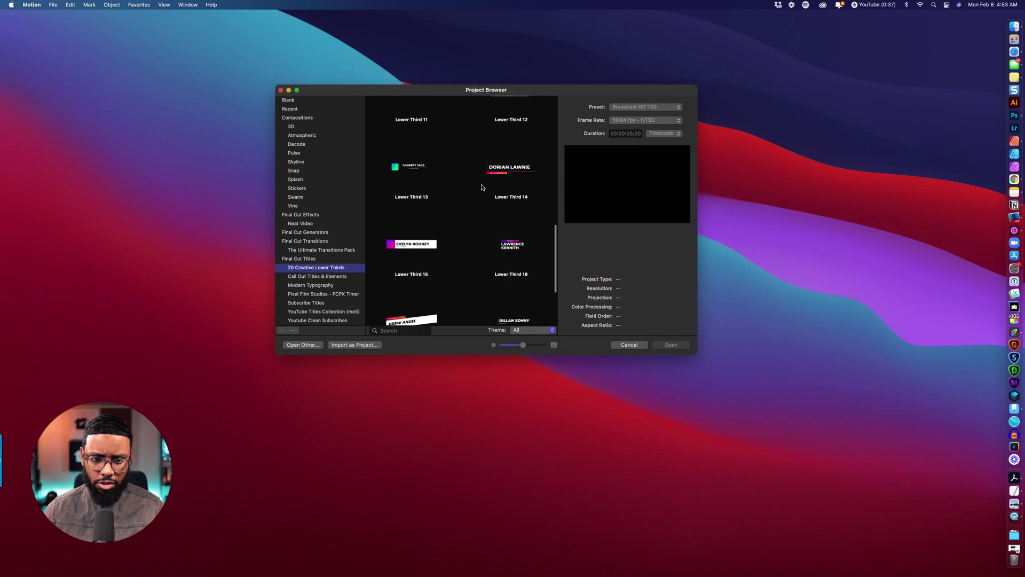
pyautogui.click(417, 152)
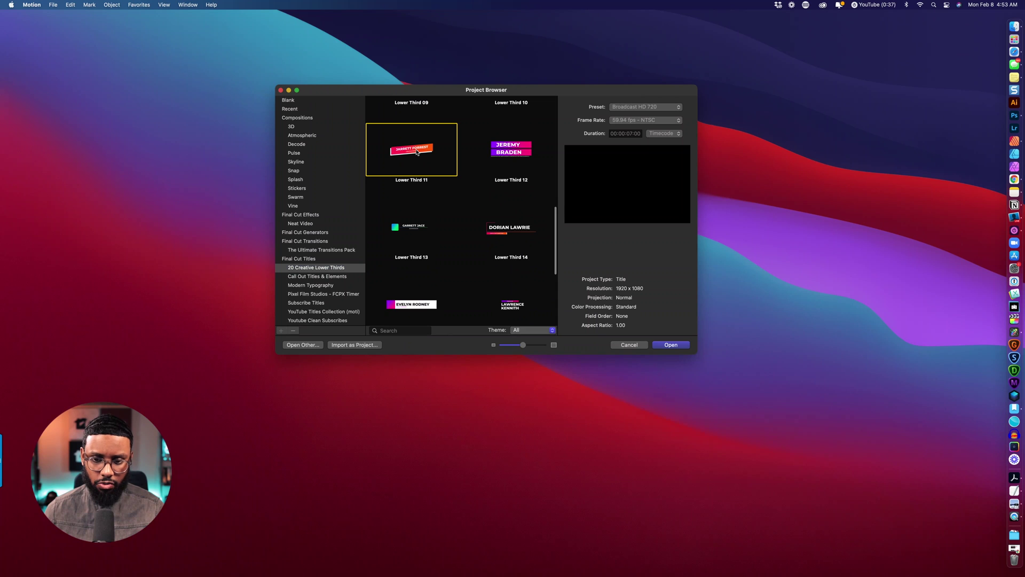
pyautogui.click(674, 347)
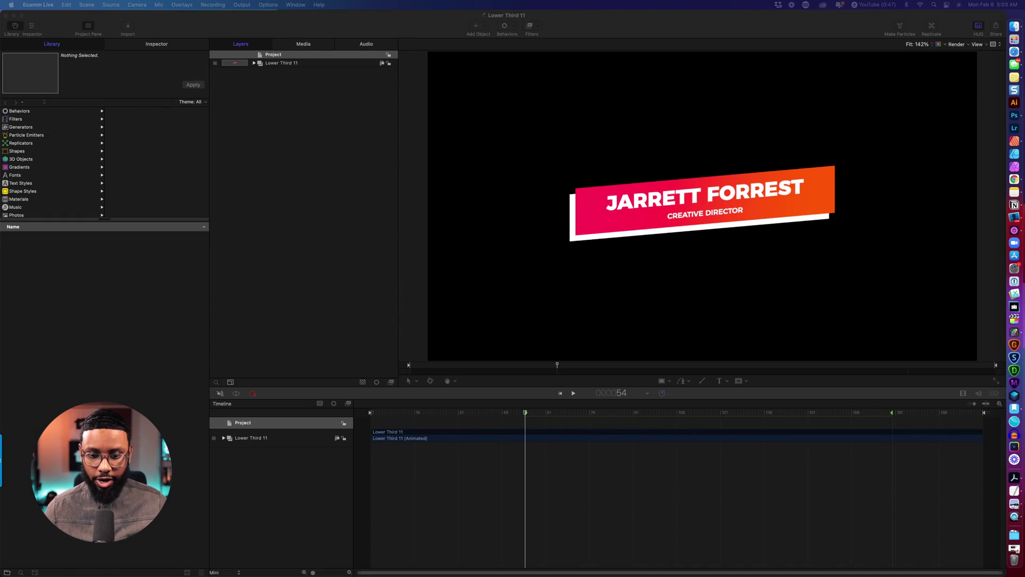
pyautogui.click(364, 420)
pyautogui.press('space')
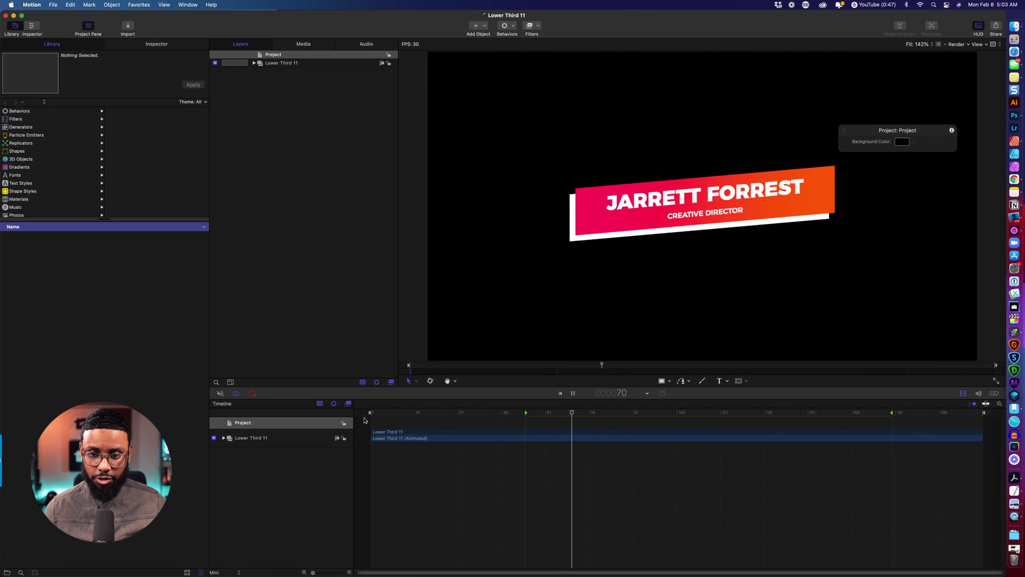
pyautogui.press('space')
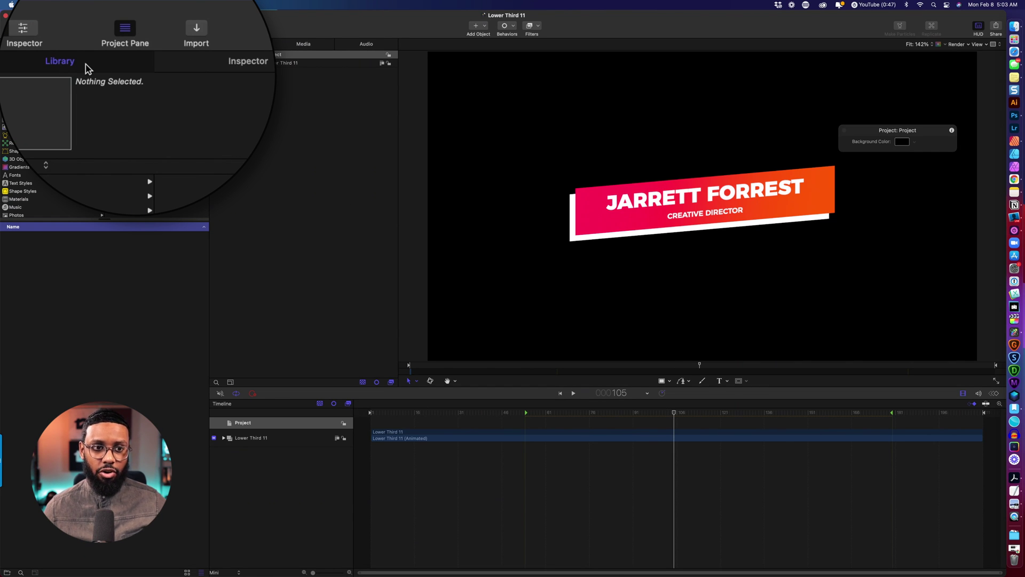
pyautogui.click(195, 65)
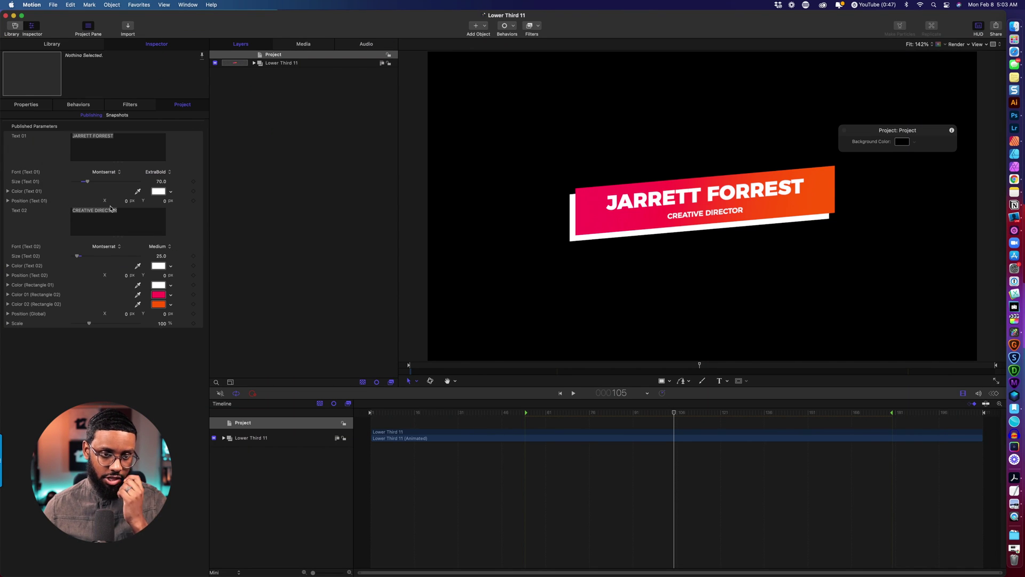
# Replace the title text with the presenter's name and the subtitle with CONTENT CREATOR
pyautogui.tripleClick(109, 138)
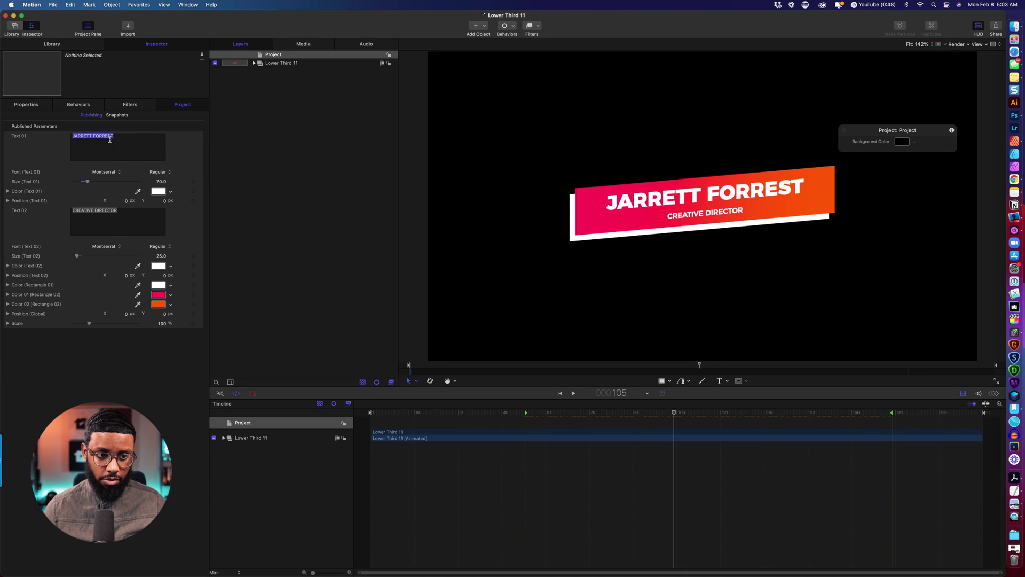
pyautogui.write('MARSHALL FOX')
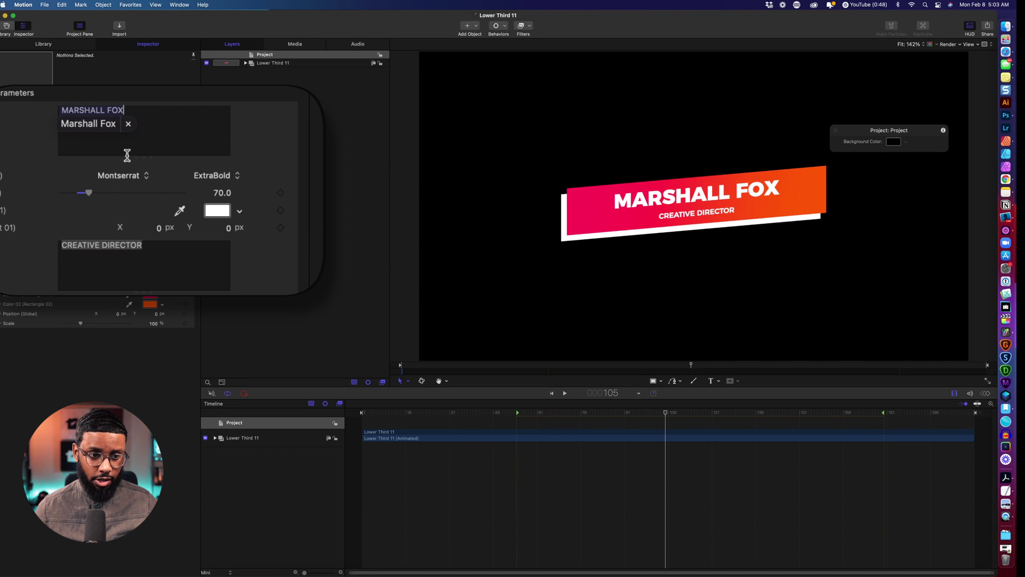
pyautogui.click(114, 257)
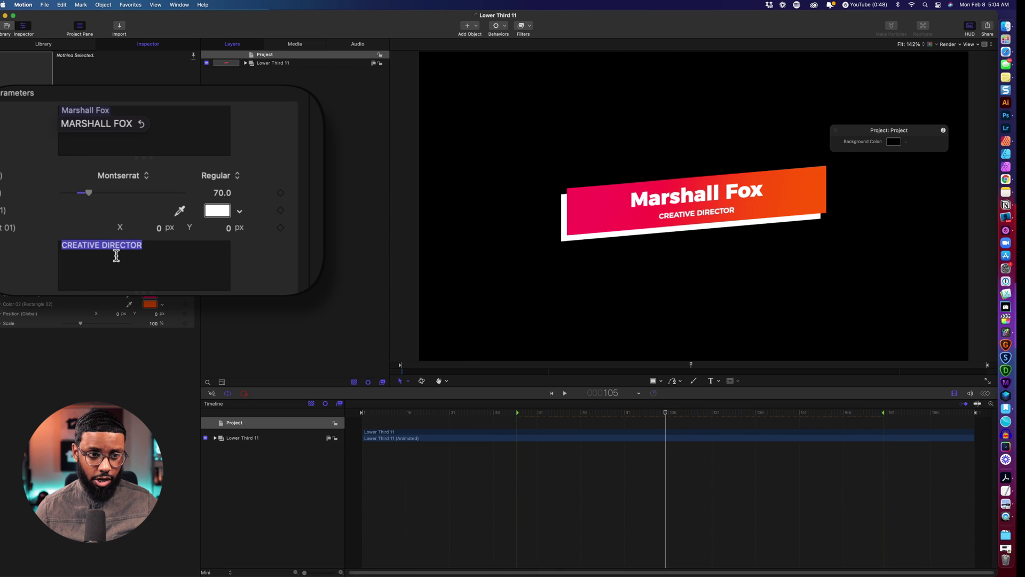
pyautogui.write('CONTENT CREA')
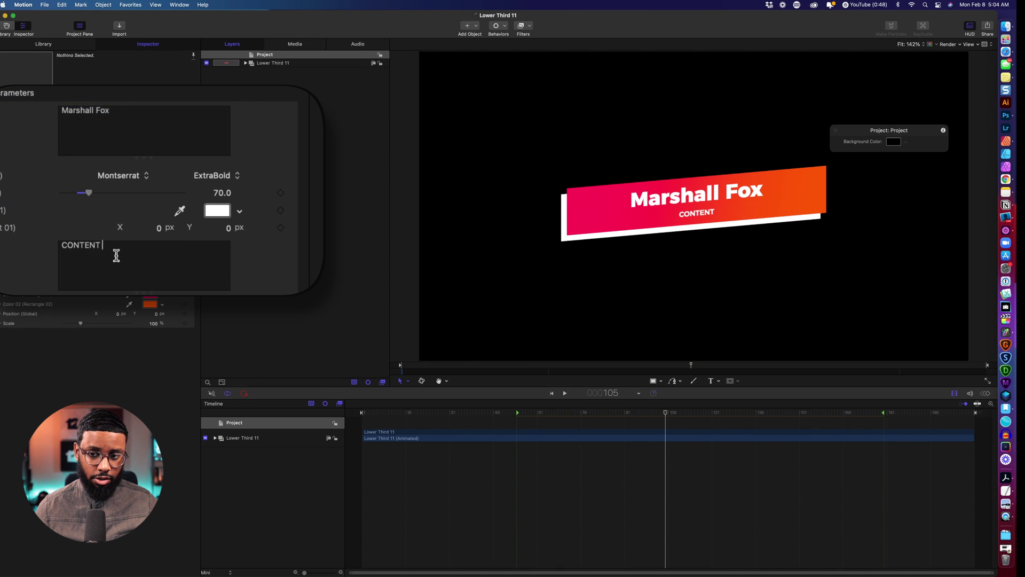
pyautogui.write('TOR')
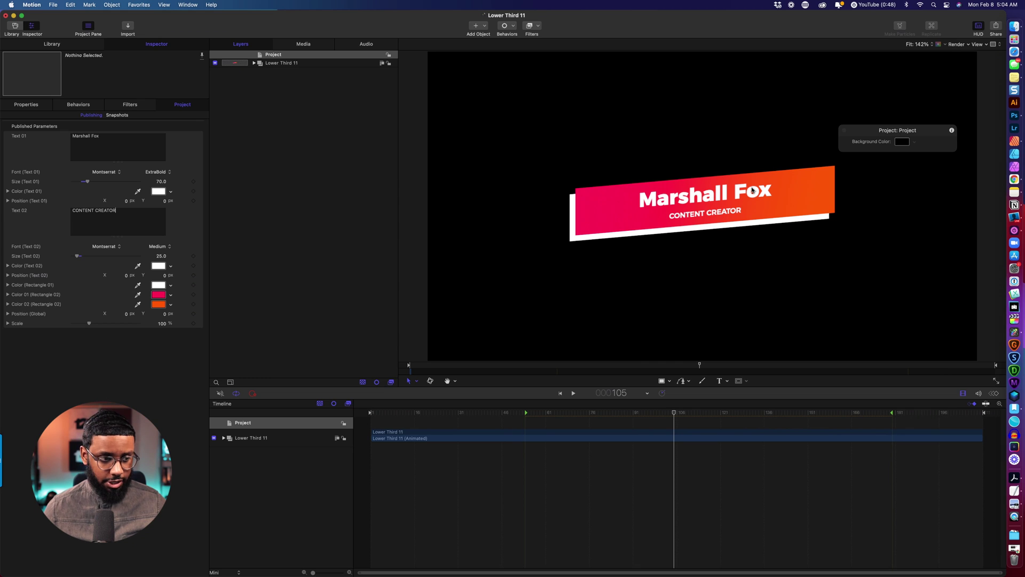
# Check the brand palette in 120 Style Guide.pdf, then edit the banner's first gradient colour
pyautogui.click(932, 4)
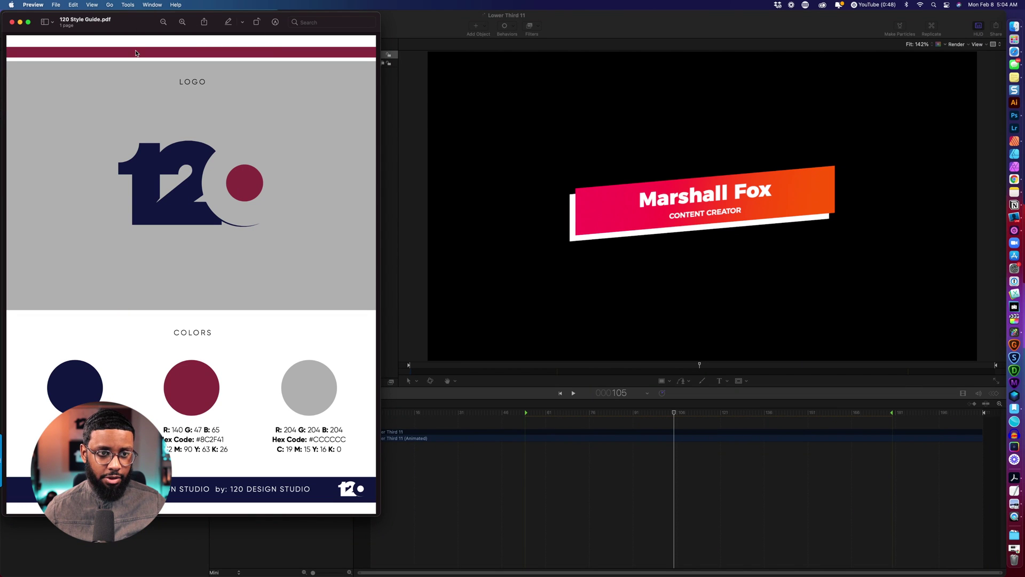
pyautogui.moveTo(138, 24); pyautogui.dragTo(116, 31)
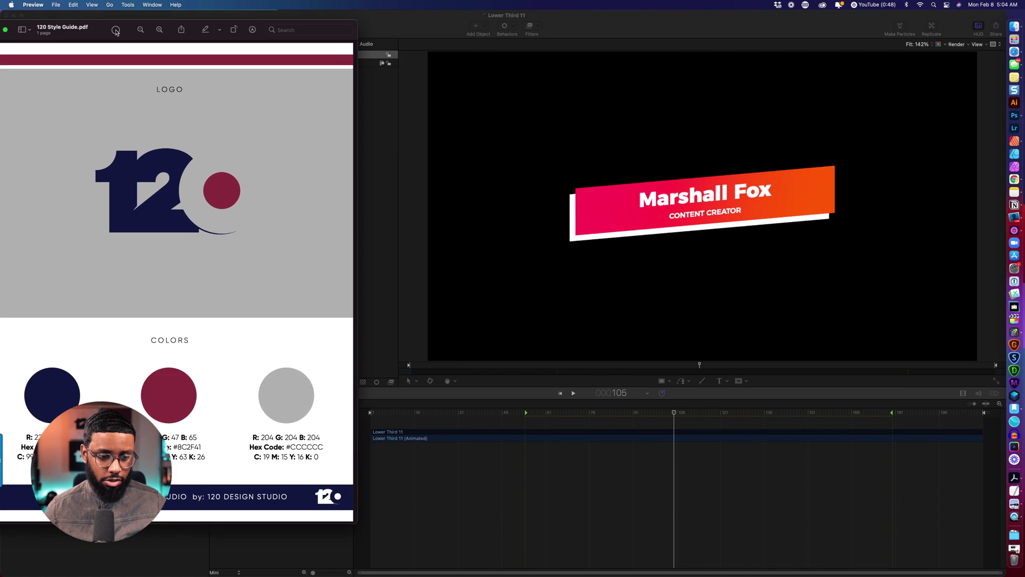
pyautogui.press('super+Tab')
pyautogui.click(159, 295)
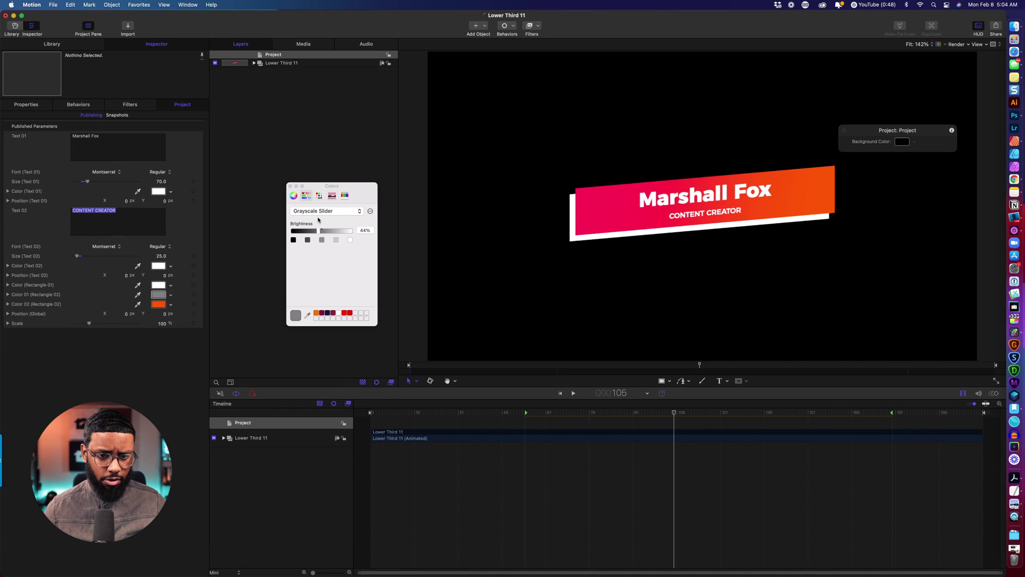
# Set the banner's first gradient colour to navy 161B43 with RGB sliders and save it as a swatch
pyautogui.click(273, 147)
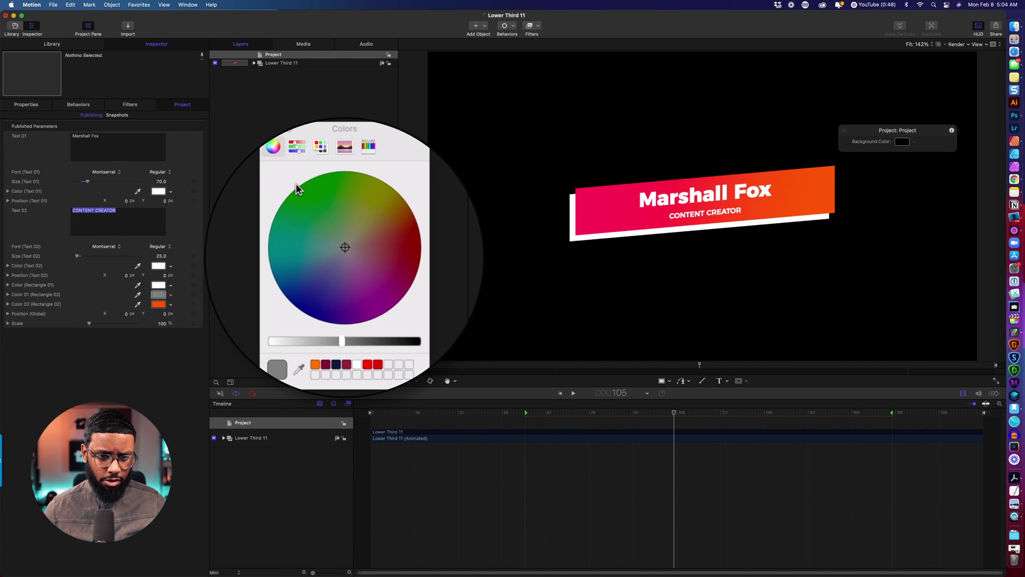
pyautogui.click(298, 152)
pyautogui.click(312, 176)
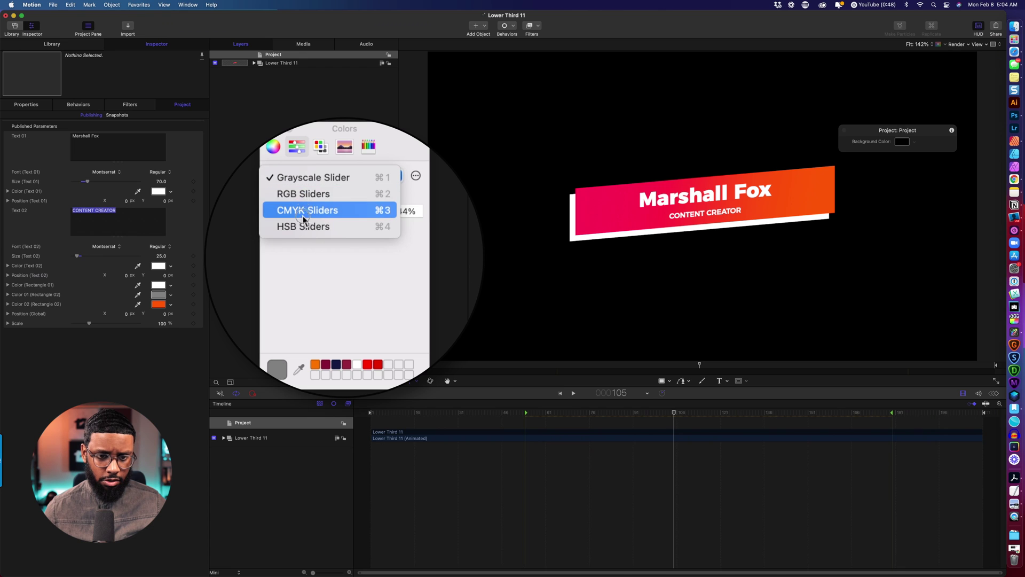
pyautogui.click(303, 197)
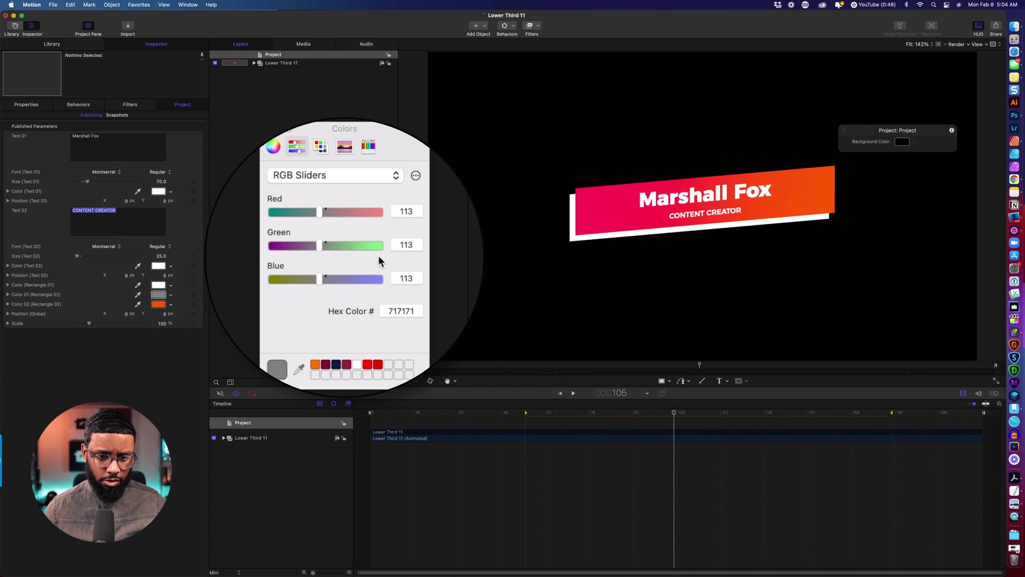
pyautogui.click(405, 310)
pyautogui.write('161B43')
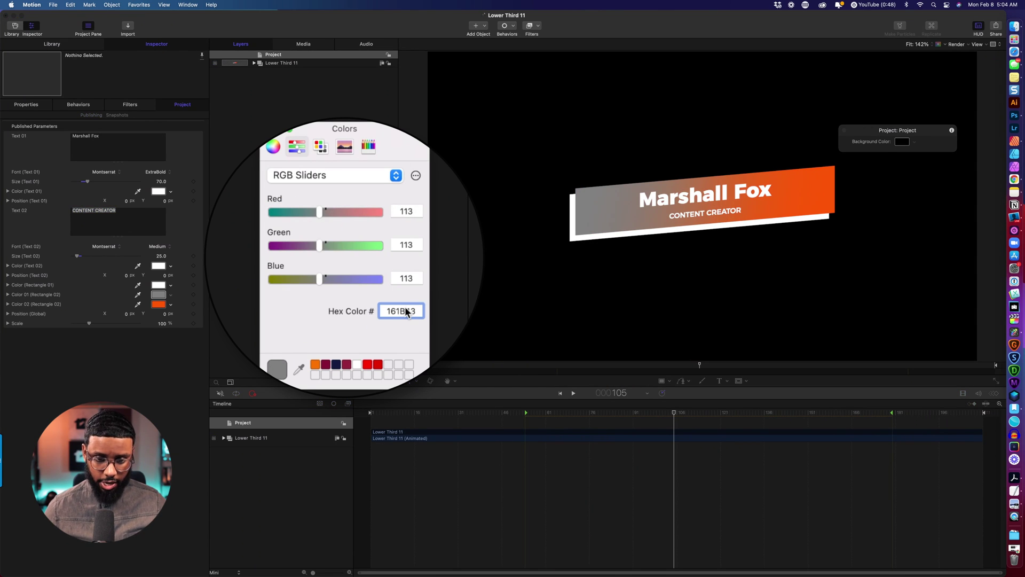
pyautogui.press('Return')
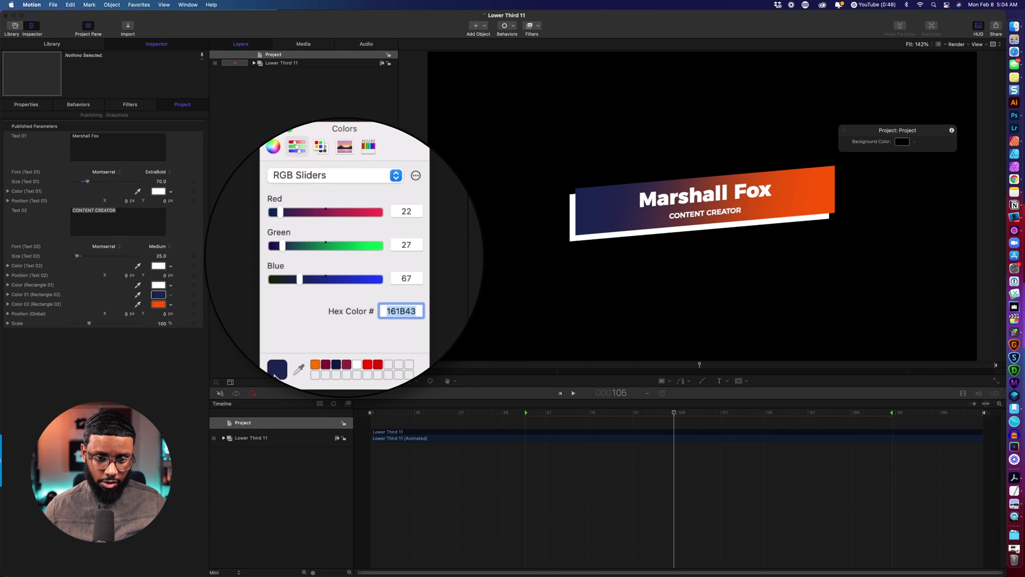
pyautogui.moveTo(275, 375); pyautogui.dragTo(316, 364)
# Set the second gradient colour to maroon 8C2F41 and save it as a swatch
pyautogui.click(162, 305)
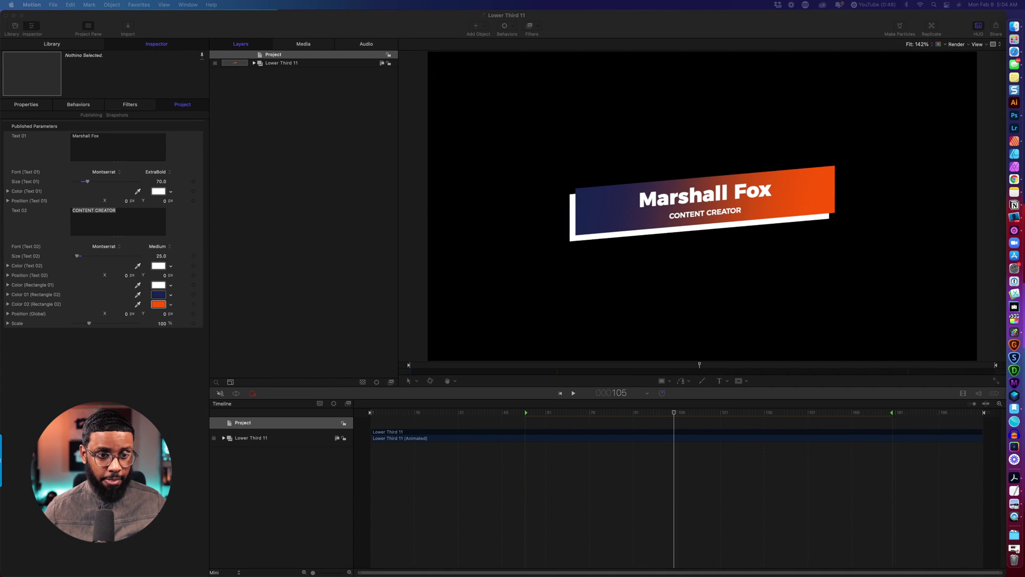
pyautogui.click(158, 294)
pyautogui.click(159, 304)
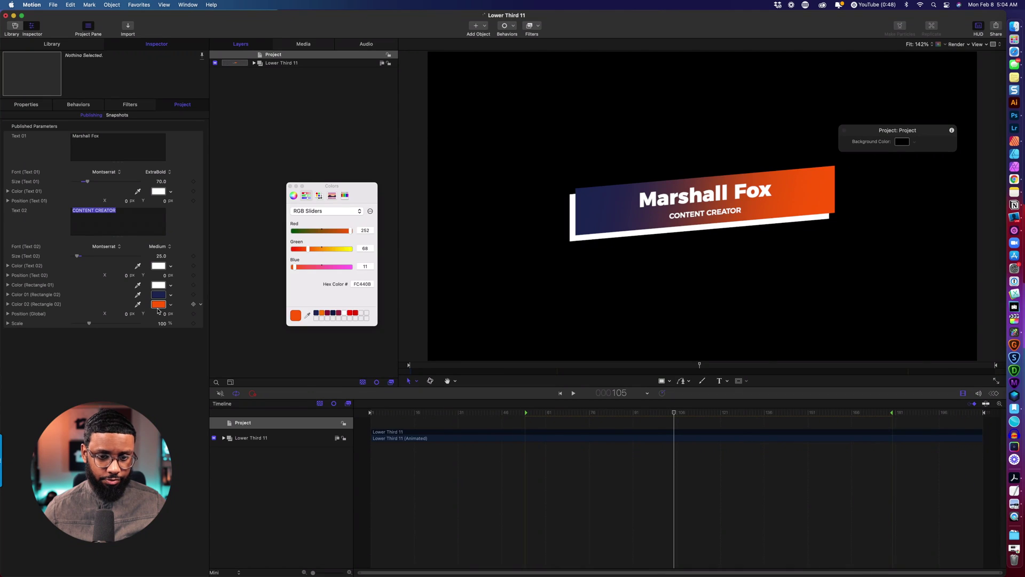
pyautogui.doubleClick(401, 315)
pyautogui.write('8C2F41')
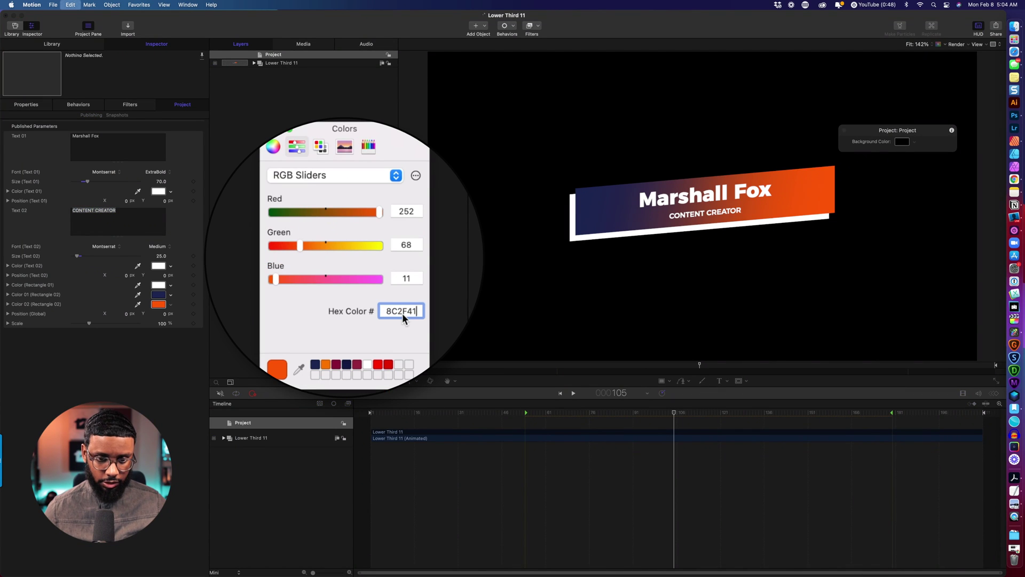
pyautogui.press('Return')
pyautogui.moveTo(277, 368); pyautogui.dragTo(326, 365)
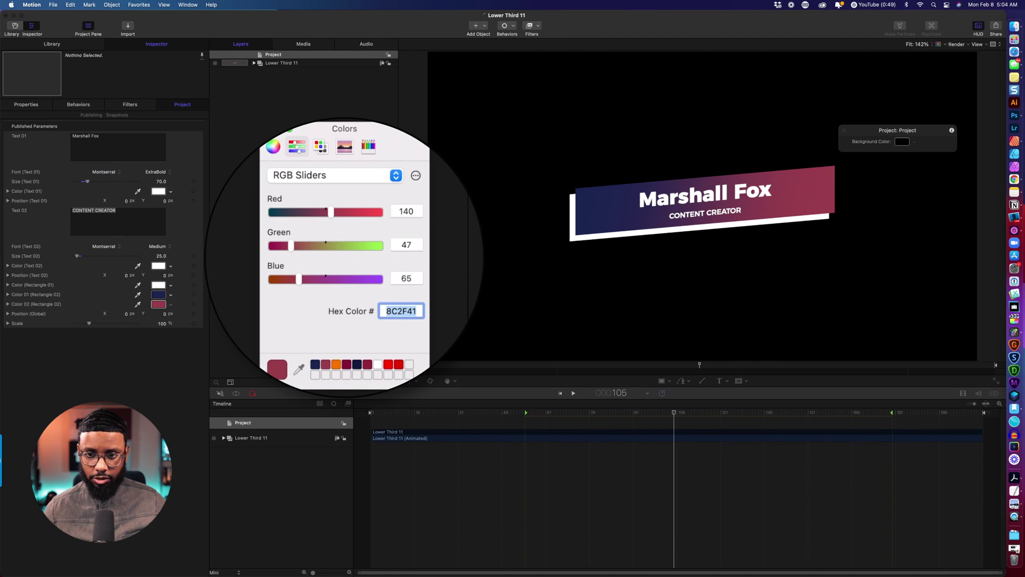
# Reapply the saved maroon and navy swatches to the second and first gradient colours
pyautogui.click(409, 25)
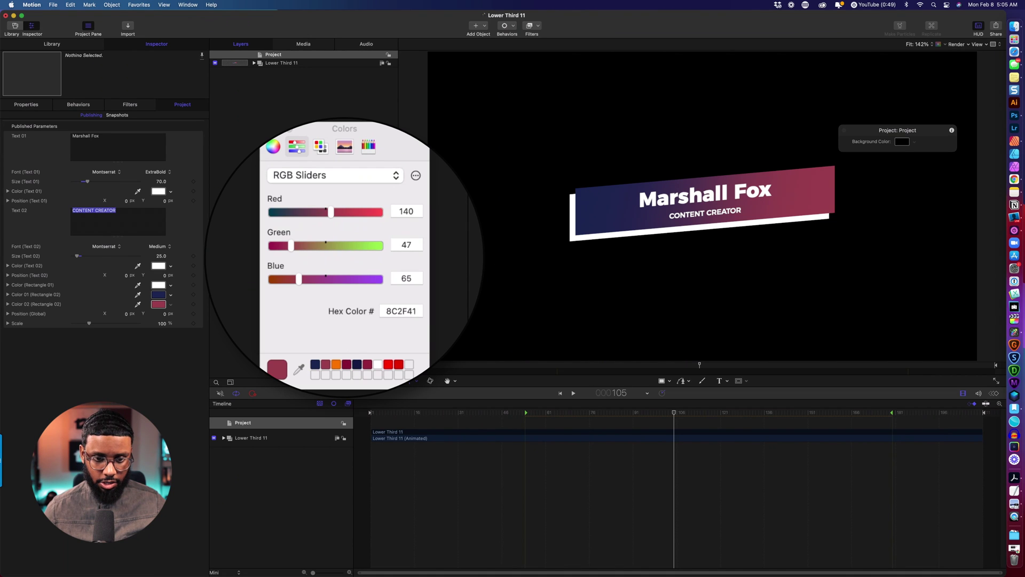
pyautogui.click(367, 364)
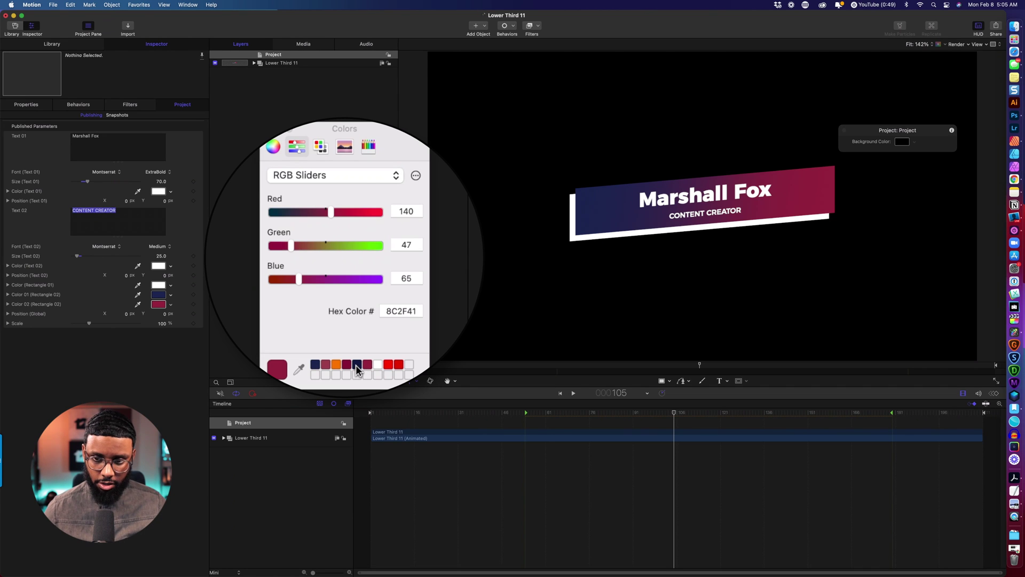
pyautogui.click(156, 295)
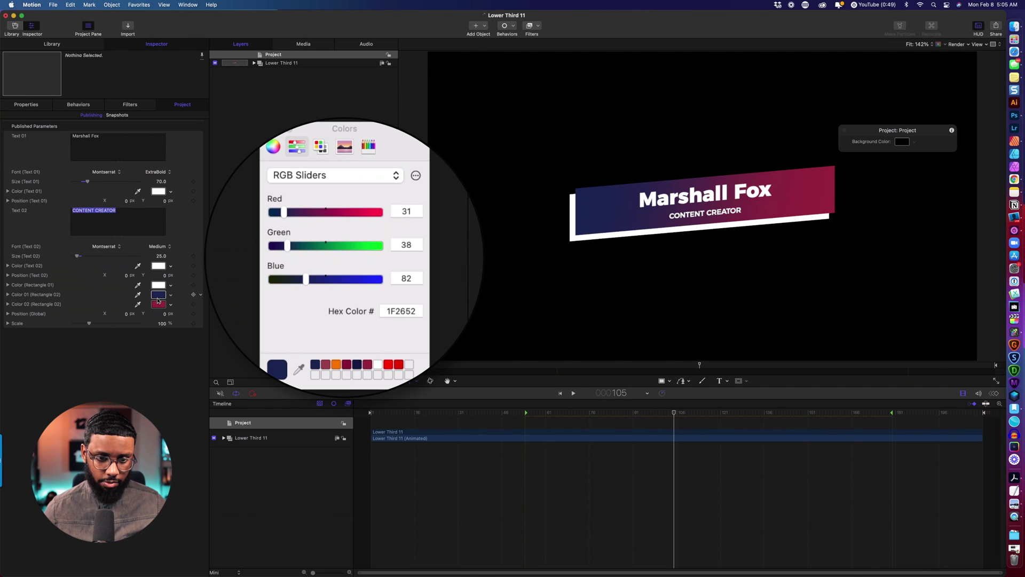
pyautogui.click(357, 365)
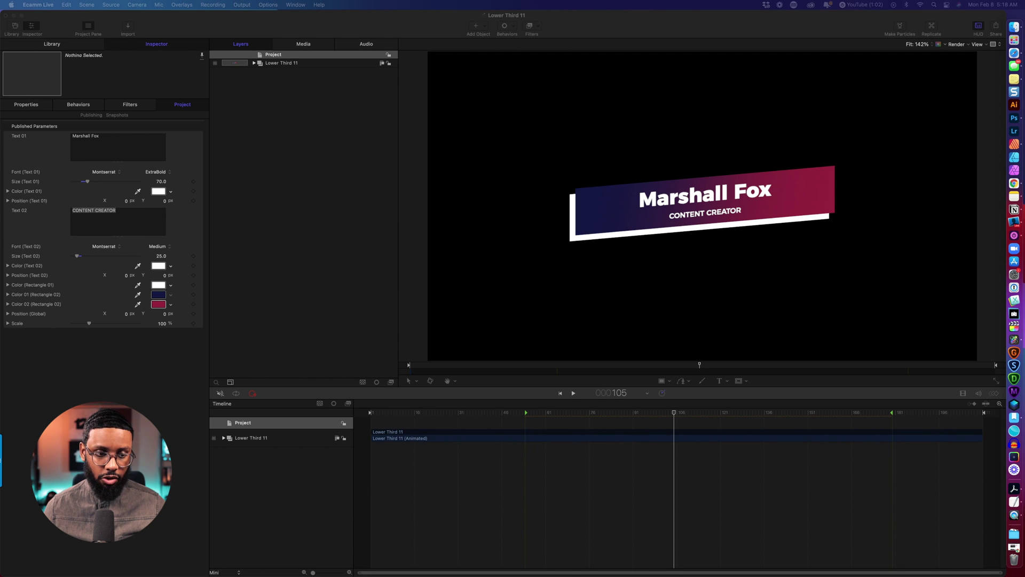
# Scrub Position to X -490, Y -339 and Scale to 77%, then deselect the project
pyautogui.click(214, 317)
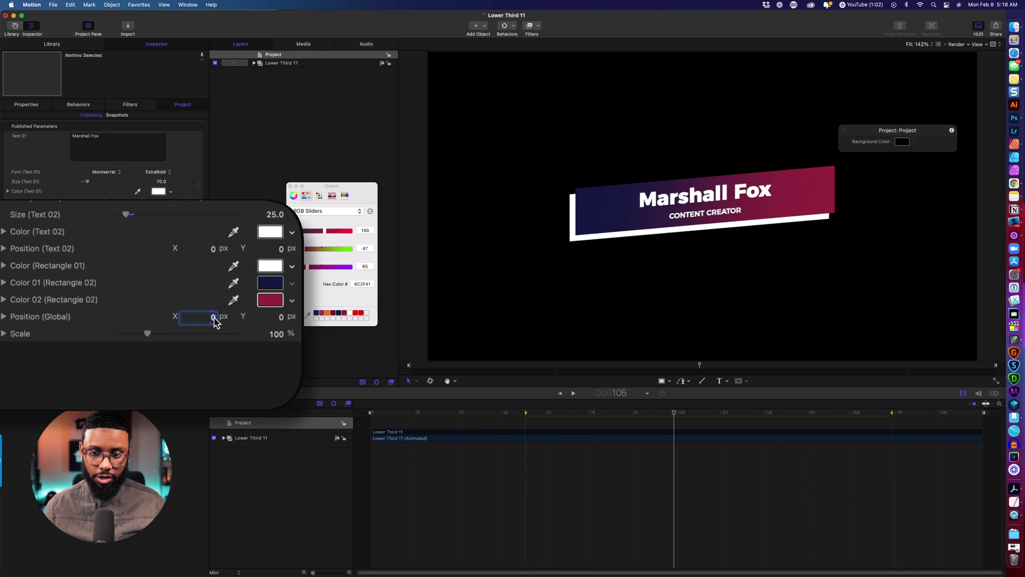
pyautogui.moveTo(214, 320); pyautogui.dragTo(215, 320)
pyautogui.click(283, 319)
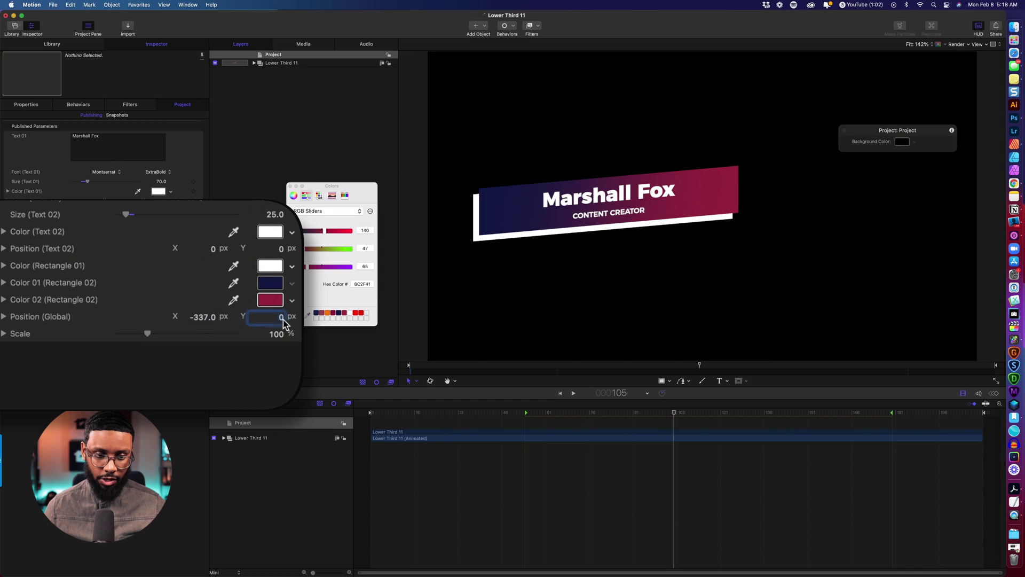
pyautogui.moveTo(284, 320); pyautogui.dragTo(277, 320)
pyautogui.moveTo(201, 322); pyautogui.dragTo(197, 317)
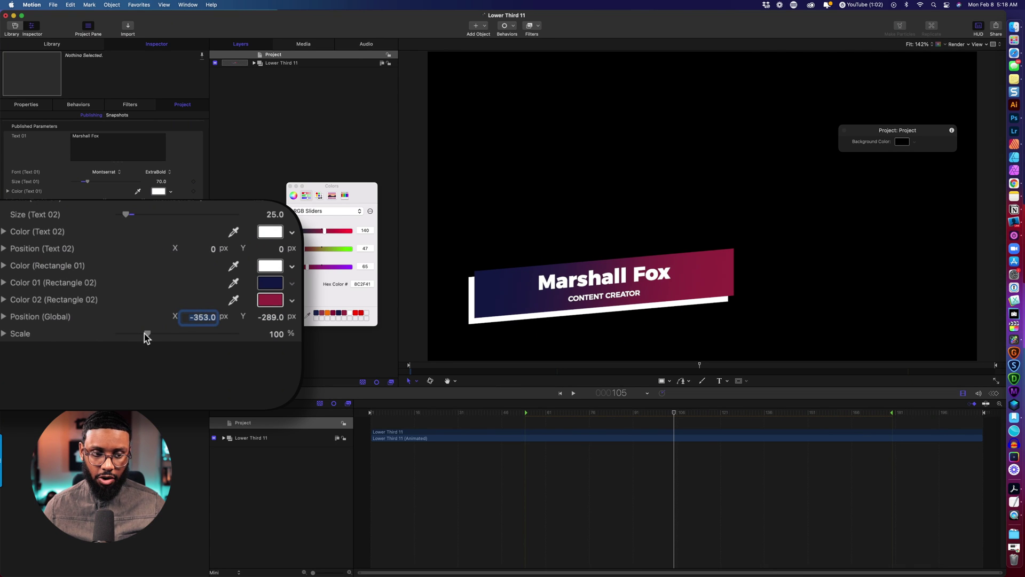
pyautogui.moveTo(146, 335)
pyautogui.mouseDown()
pyautogui.moveTo(155, 335)
pyautogui.moveTo(141, 334)
pyautogui.mouseUp()
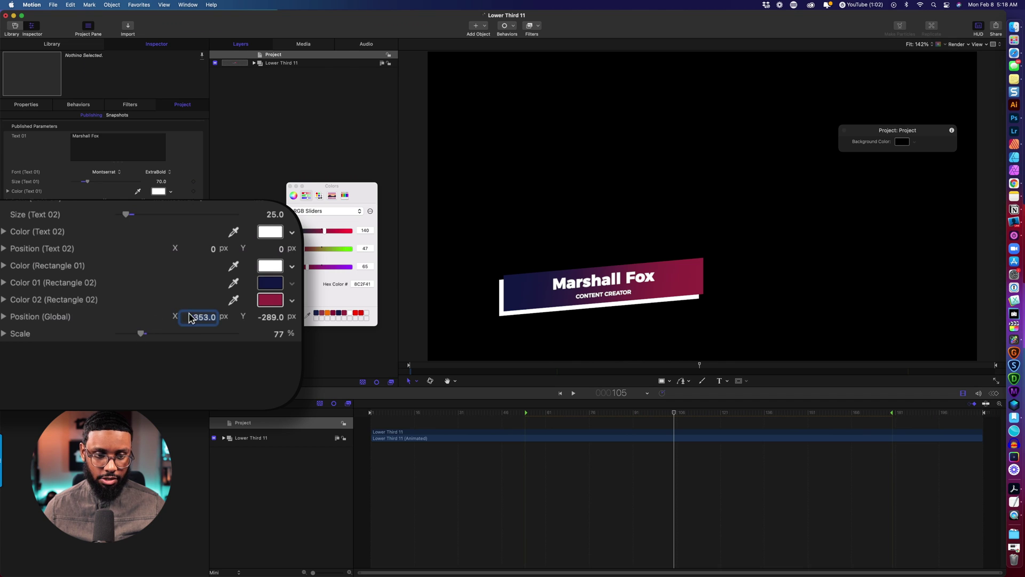
pyautogui.moveTo(206, 319); pyautogui.dragTo(209, 323)
pyautogui.moveTo(270, 319); pyautogui.dragTo(269, 319)
pyautogui.moveTo(193, 322); pyautogui.dragTo(196, 323)
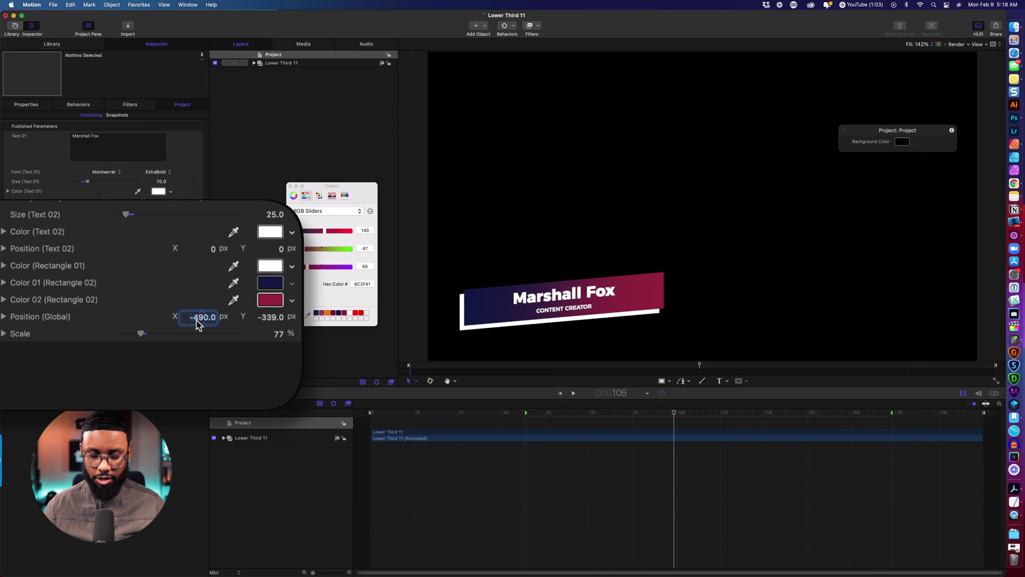
pyautogui.click(566, 139)
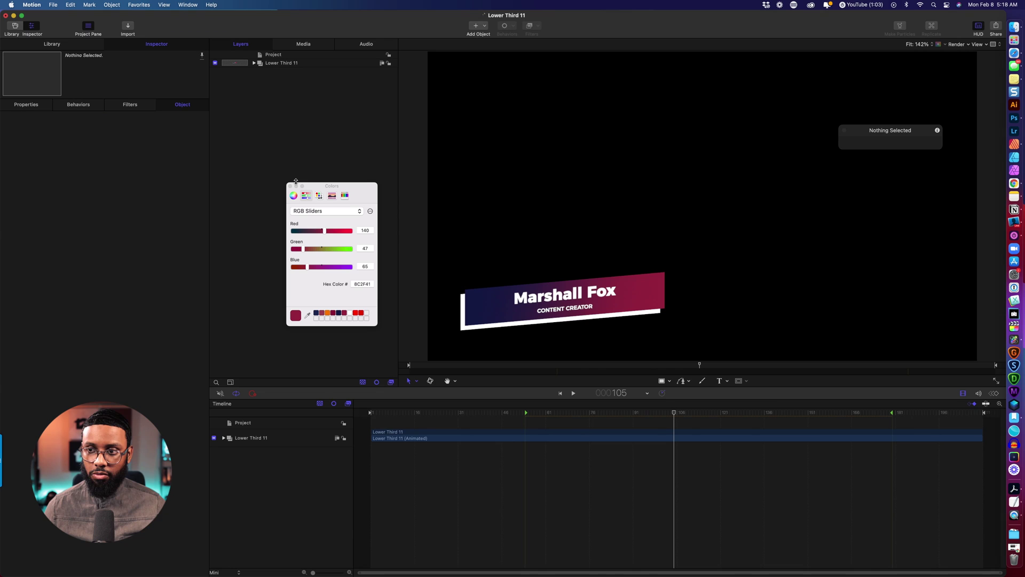
# Start Export Movie keeping Video and Audio with Color + Alpha channels, and review render settings
pyautogui.click(969, 33)
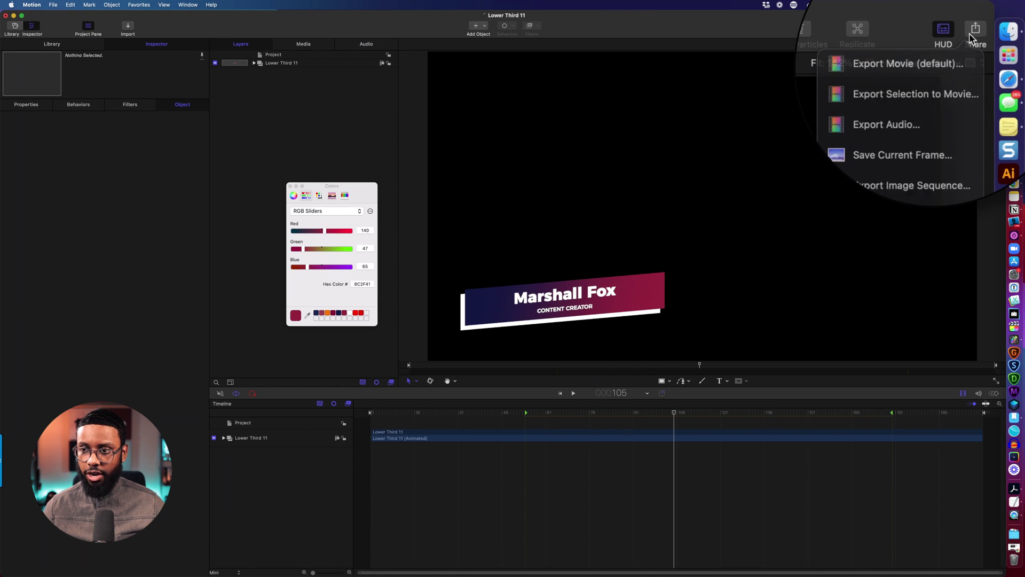
pyautogui.click(883, 66)
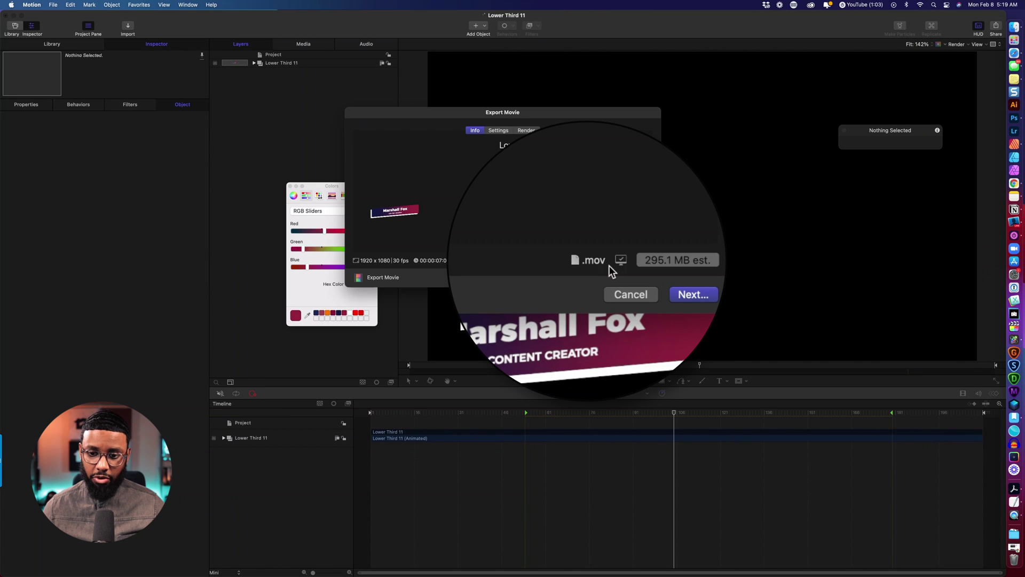
pyautogui.click(498, 130)
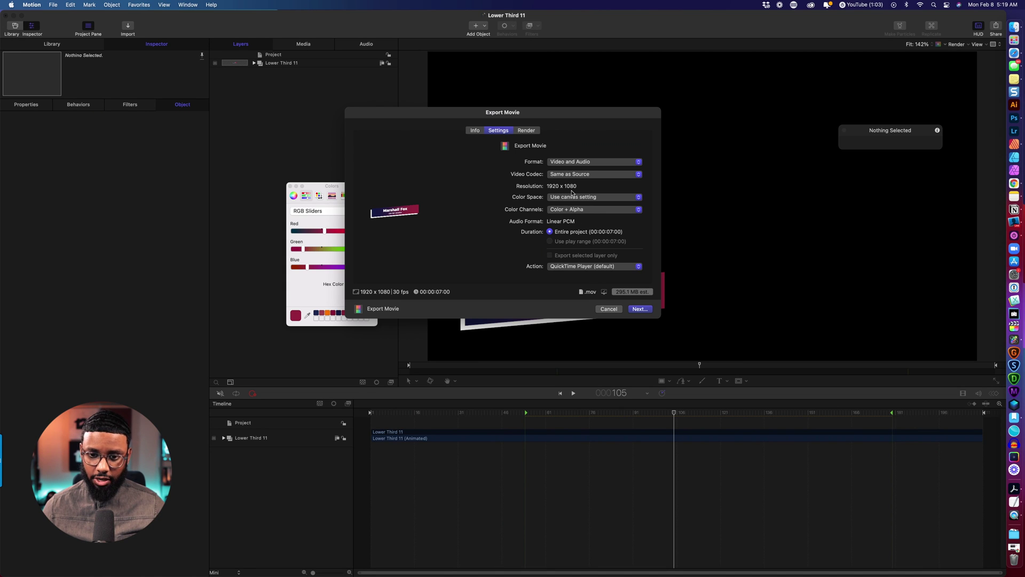
pyautogui.click(571, 164)
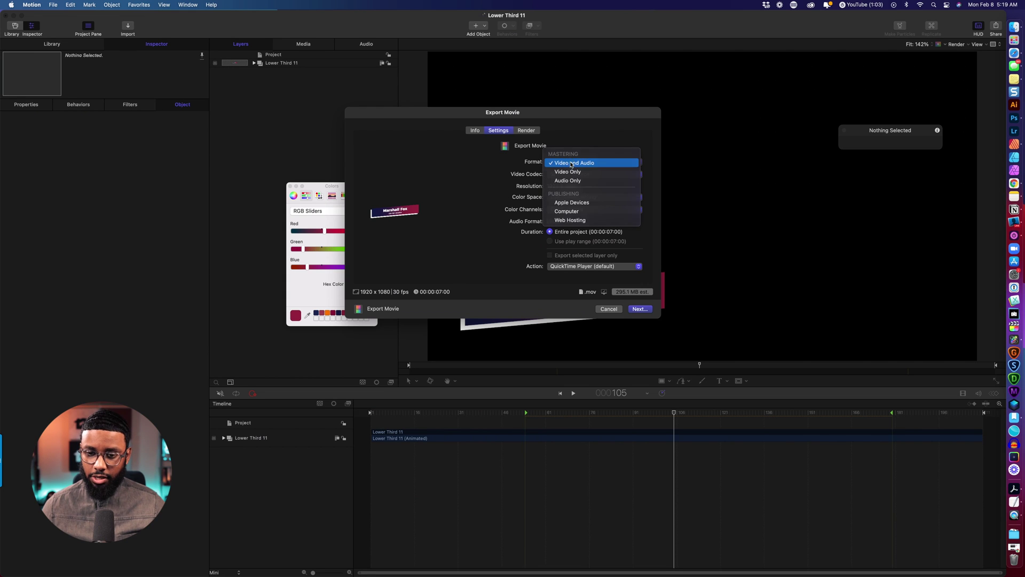
pyautogui.click(571, 163)
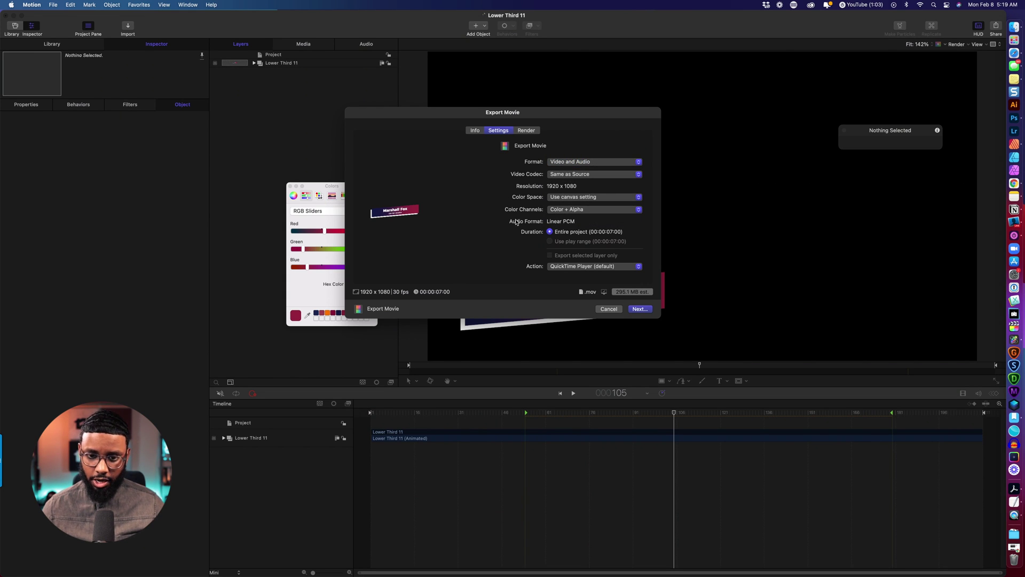
pyautogui.click(562, 204)
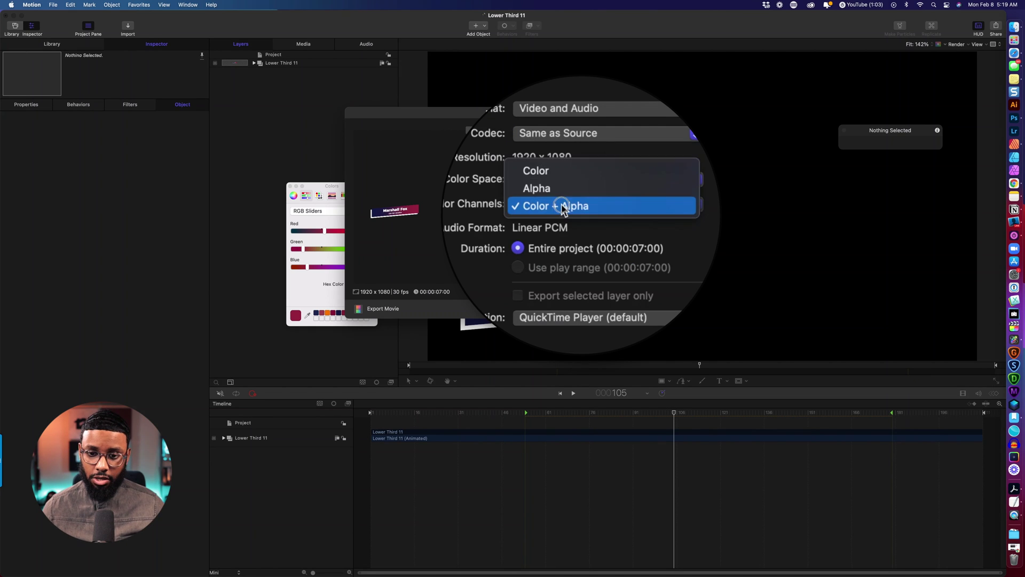
pyautogui.click(518, 191)
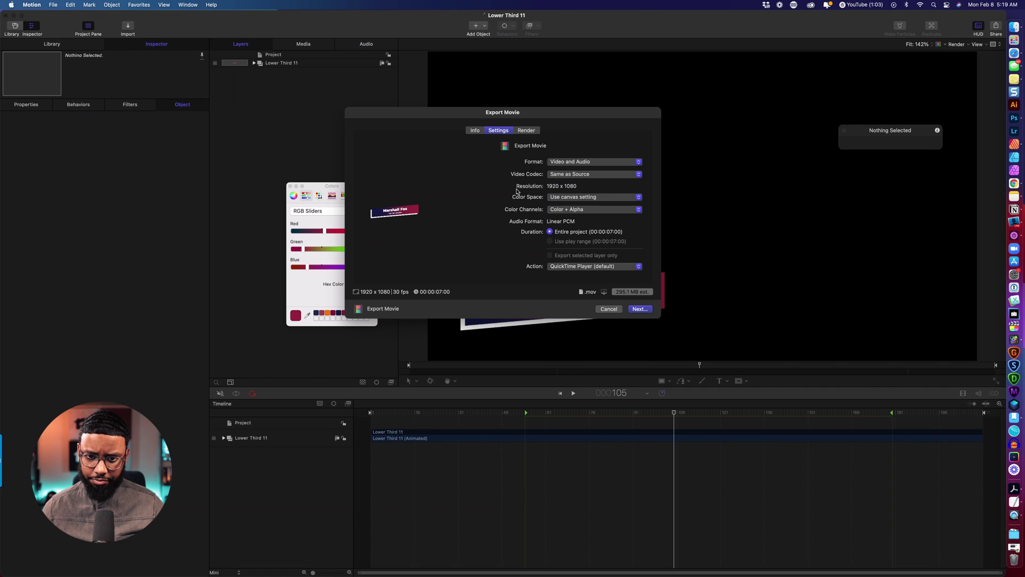
pyautogui.click(527, 134)
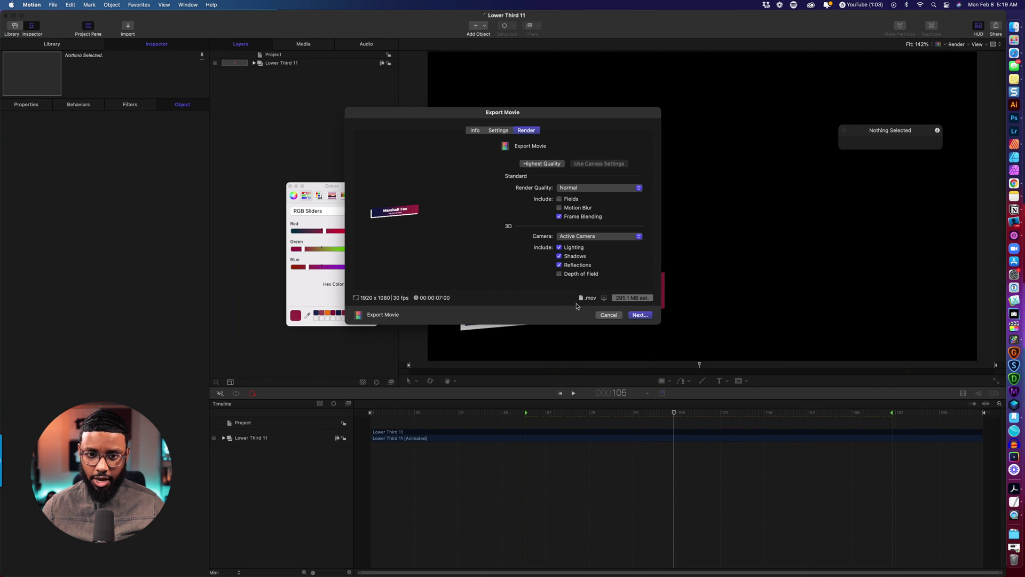
# Export the movie to Downloads, naming the file after the presenter's lower third
pyautogui.click(636, 318)
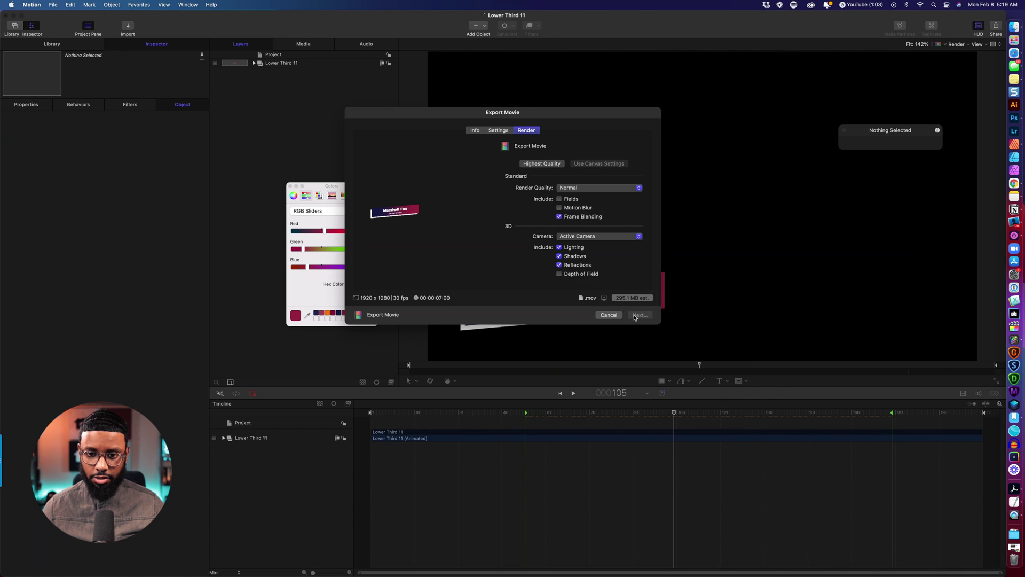
pyautogui.click(507, 161)
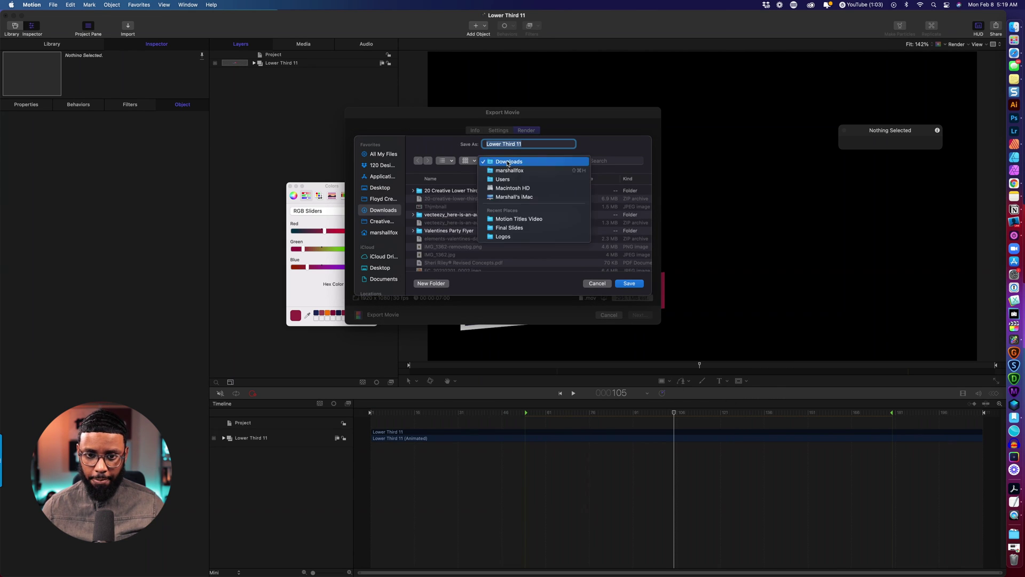
pyautogui.click(507, 162)
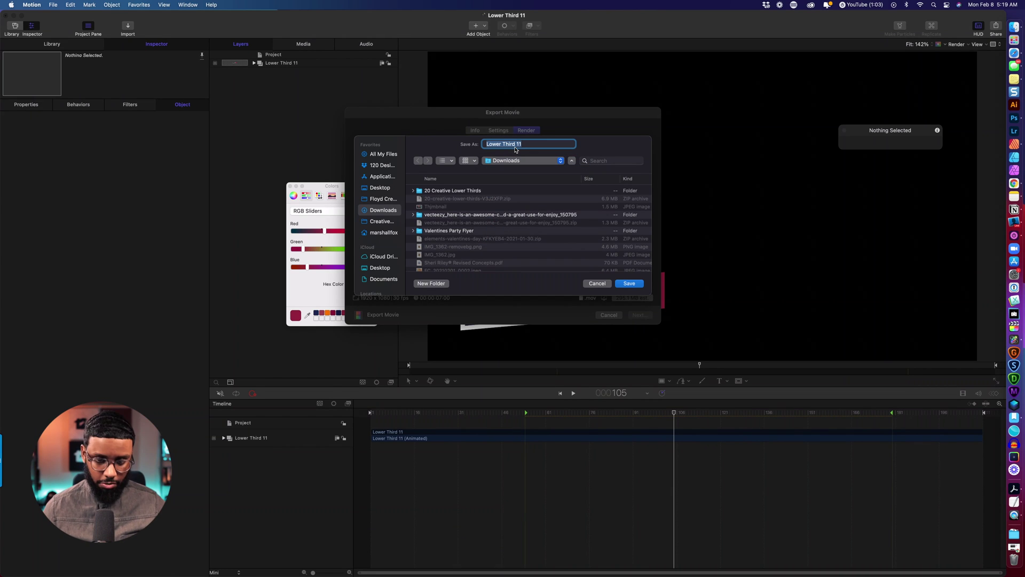
pyautogui.write('Marshall Fox Lo')
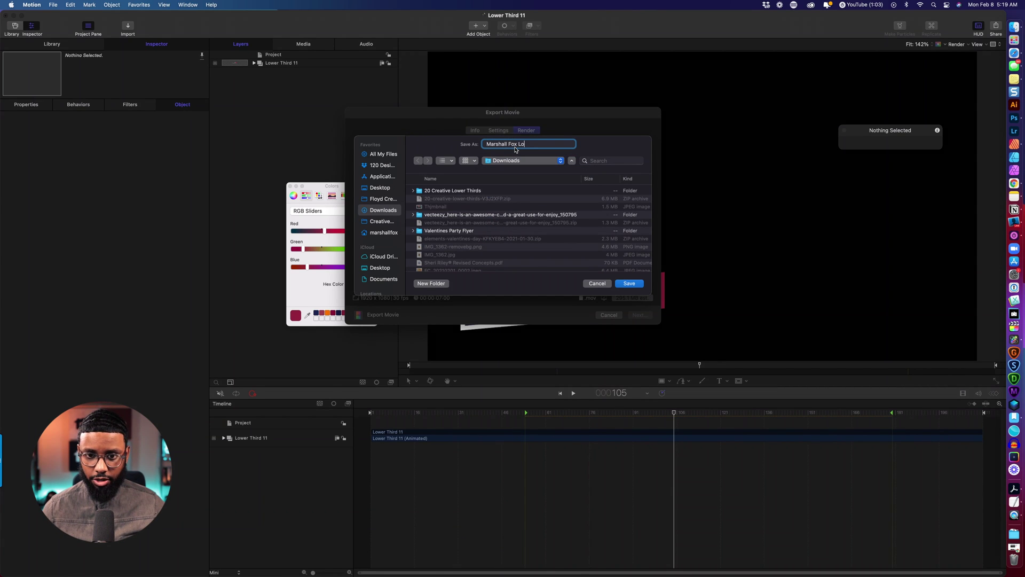
pyautogui.write('wer Third')
pyautogui.press('Return')
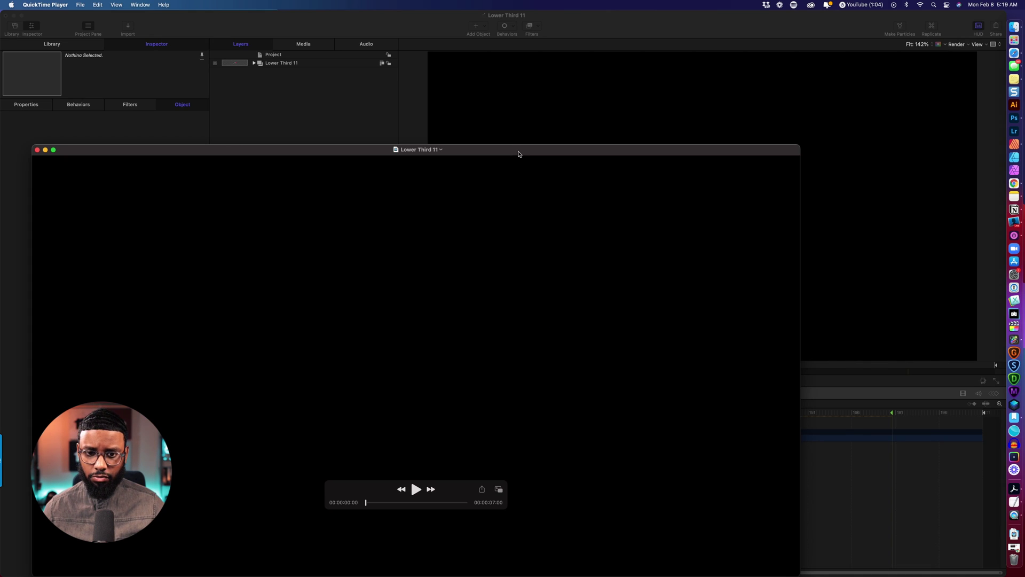
# Play the exported 7-second Lower Third movie in QuickTime Player to check its animation
pyautogui.click(483, 409)
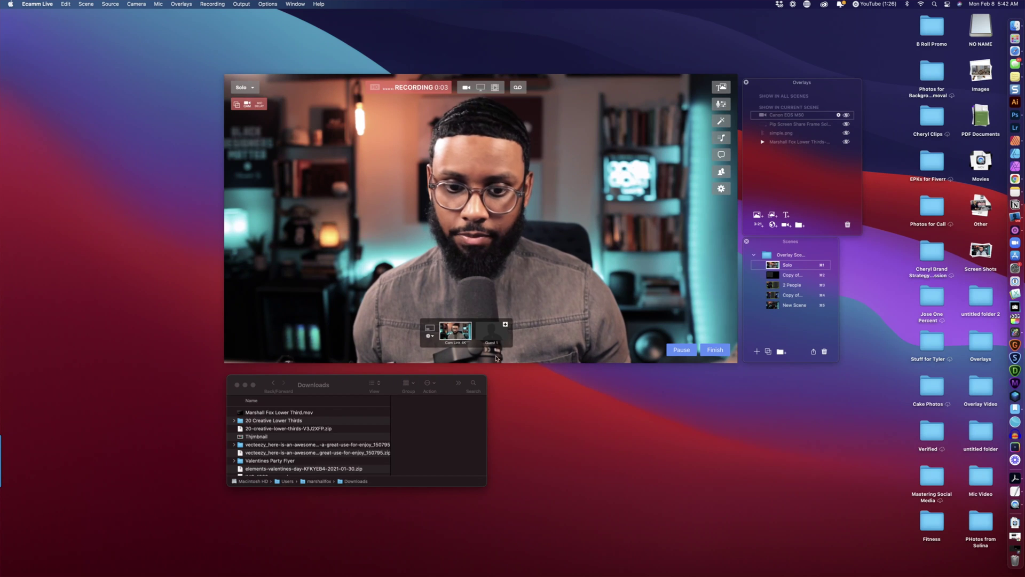
# Load the exported lower-third .mov from Downloads into Ecamm Live as a new animated overlay
pyautogui.moveTo(297, 413); pyautogui.dragTo(411, 358)
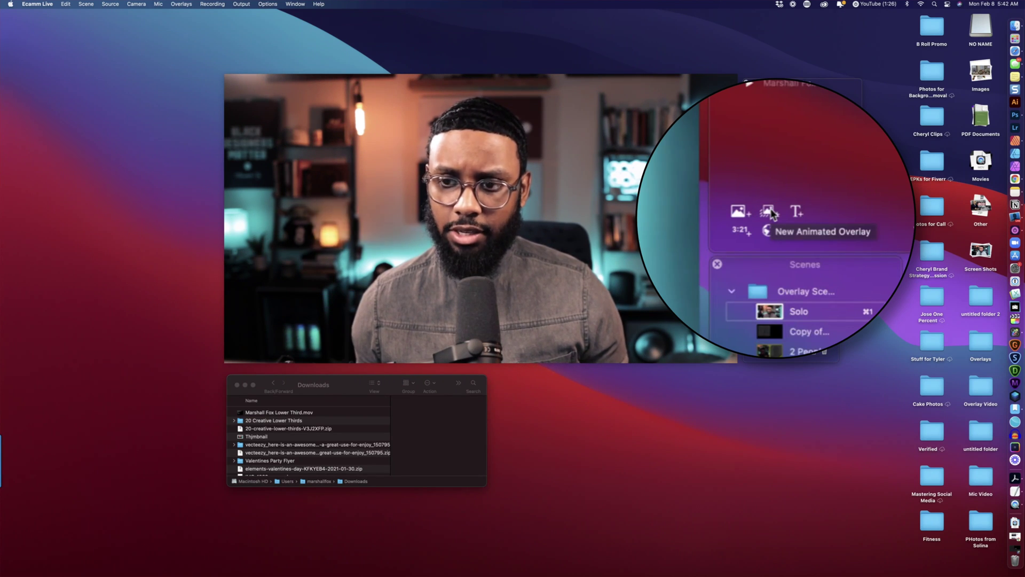
pyautogui.click(772, 215)
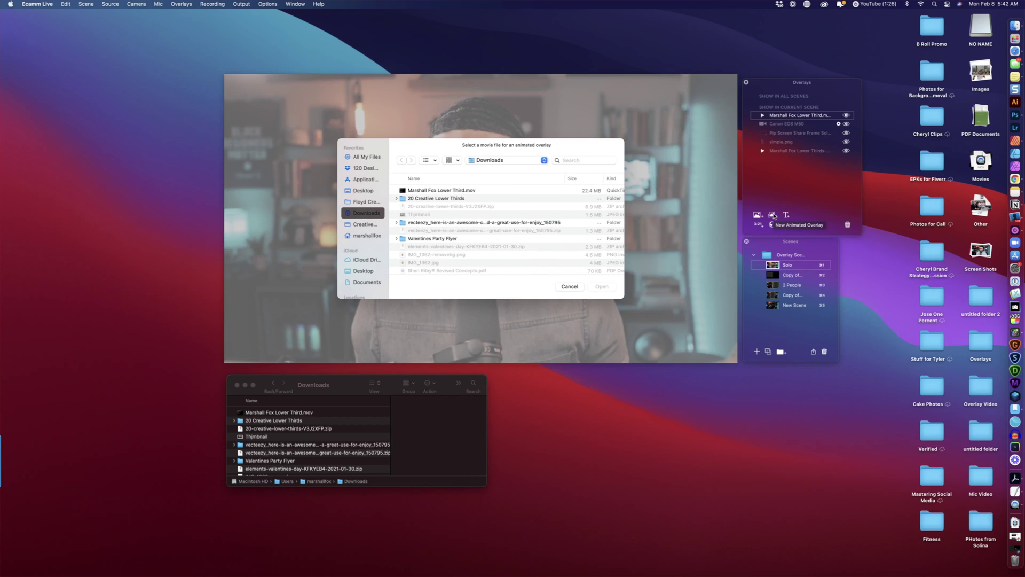
pyautogui.click(470, 190)
pyautogui.click(601, 287)
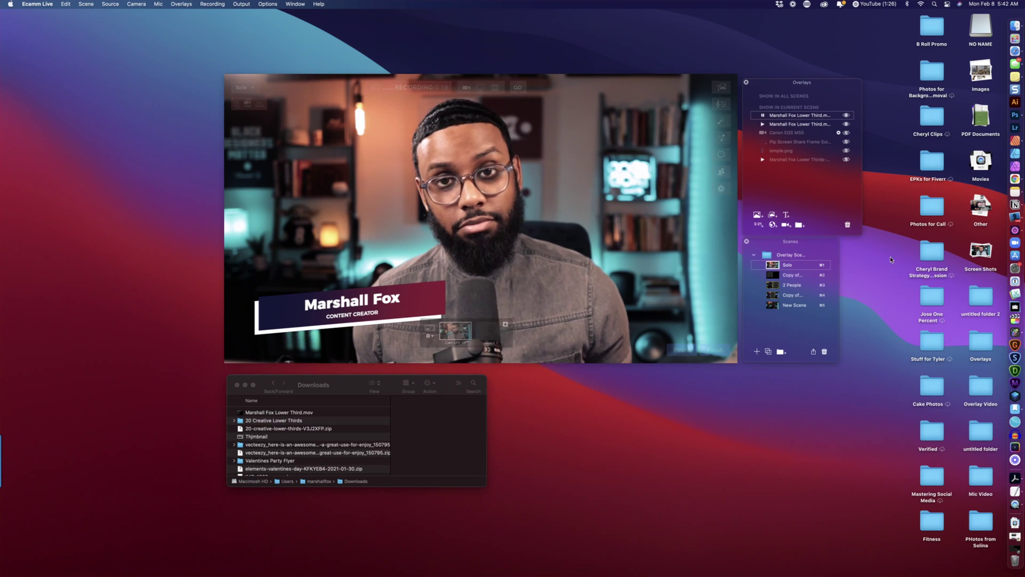
pyautogui.click(847, 225)
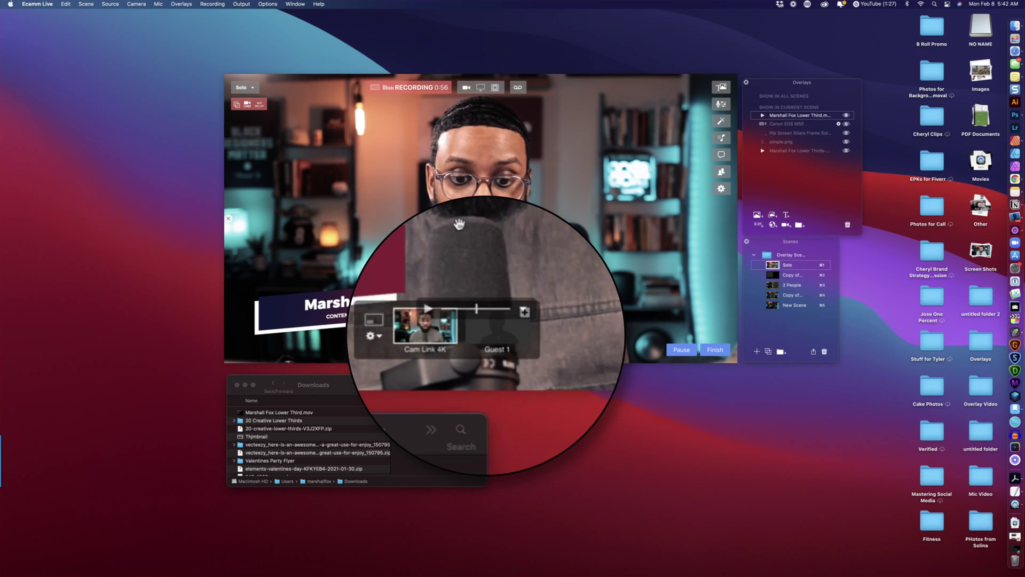
# Set the overlay's Playback Options to Loop when finished
pyautogui.click(430, 335)
pyautogui.moveTo(435, 325)
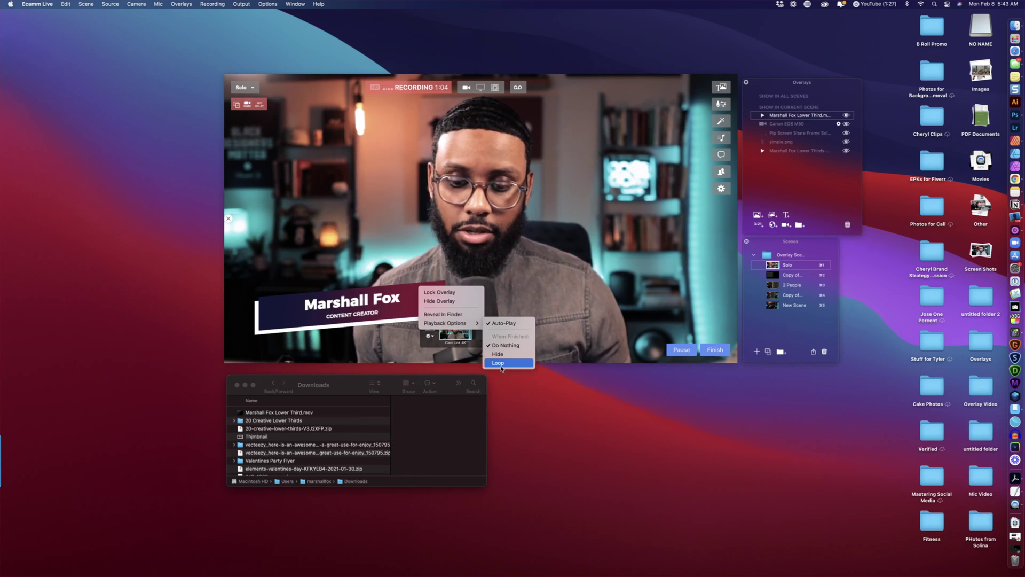
pyautogui.click(501, 366)
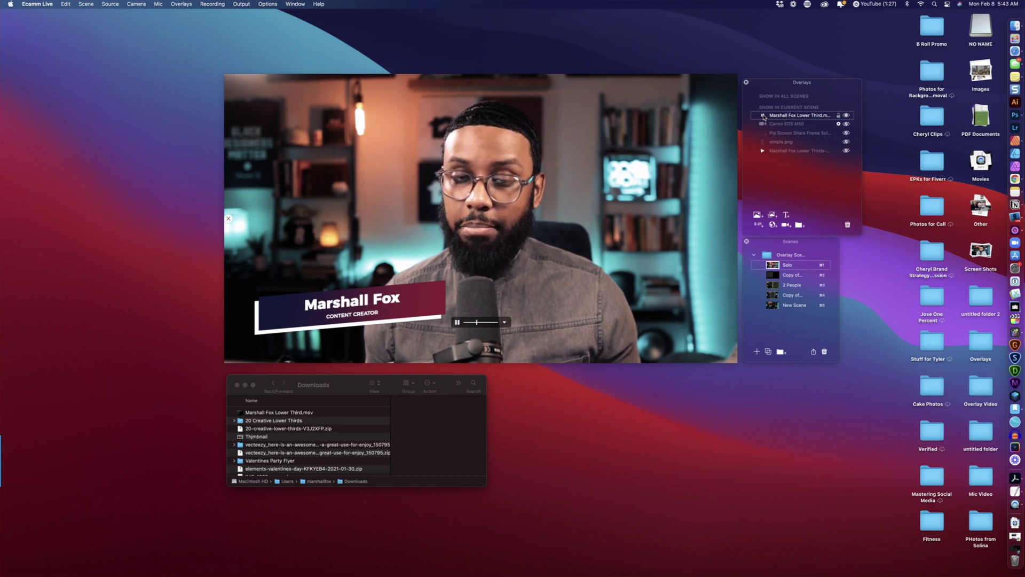
pyautogui.moveTo(449, 240)
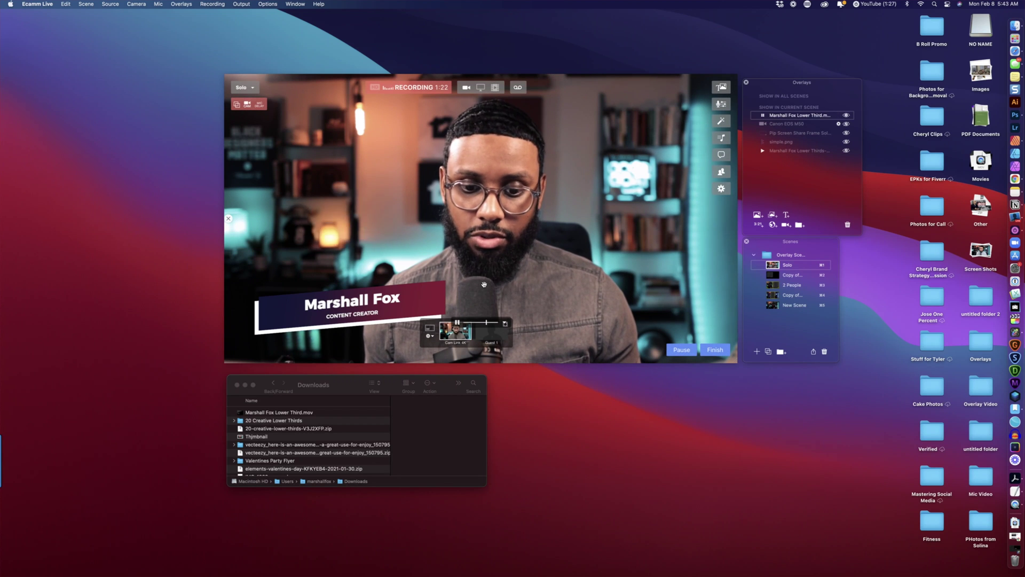